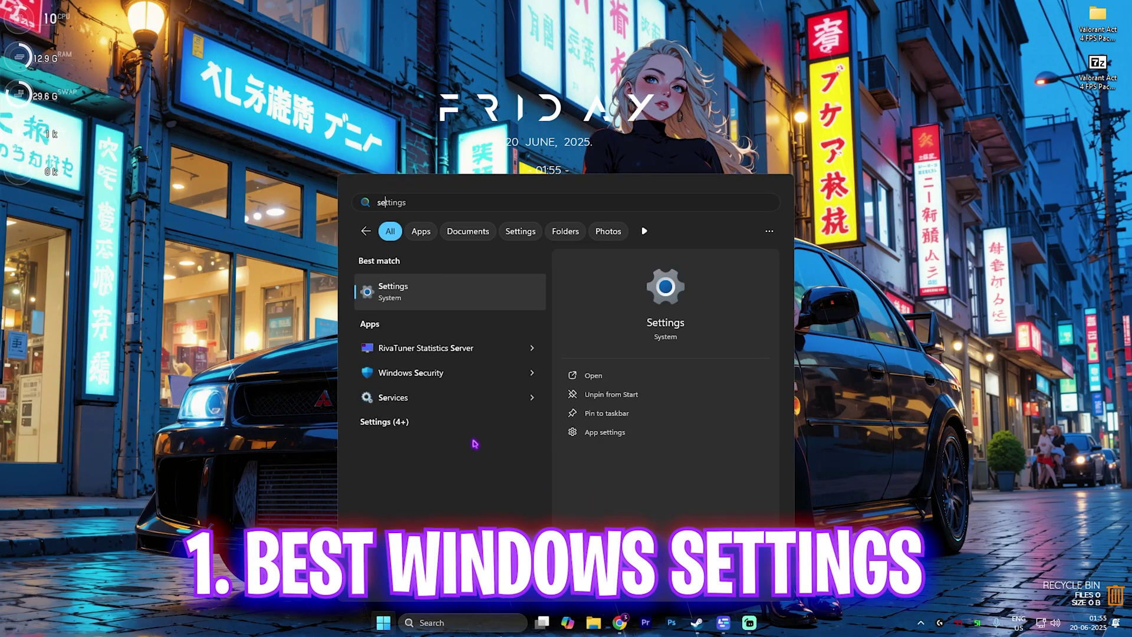
- In Settings, check that Game Bar's controller toggle is Off, then confirm Game Mode is On
click(434, 291)
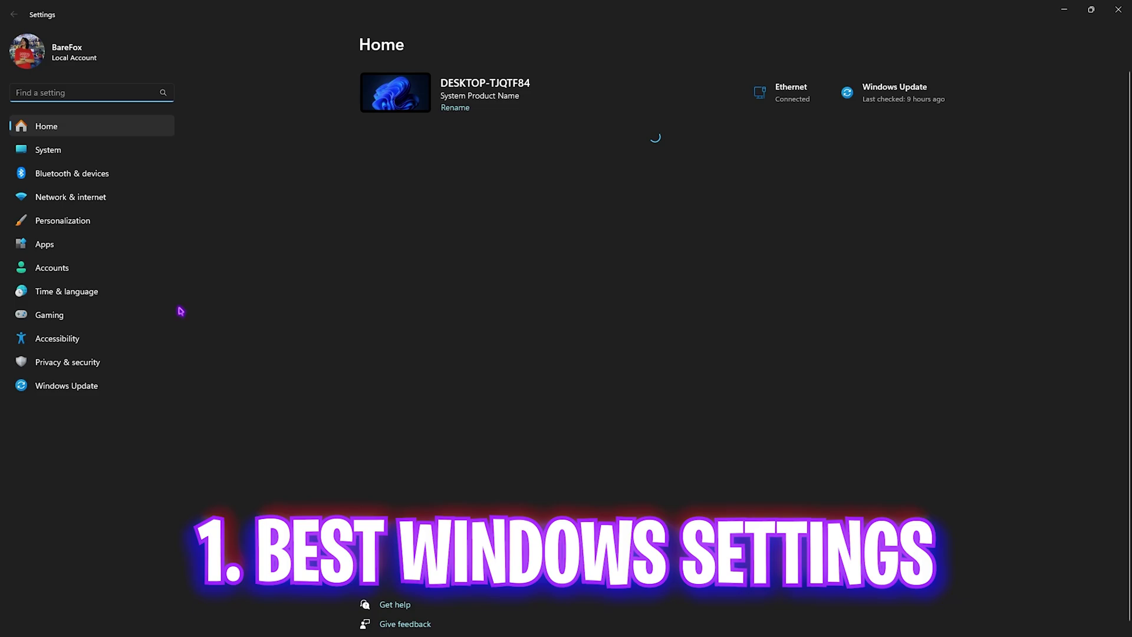
click(67, 316)
click(435, 93)
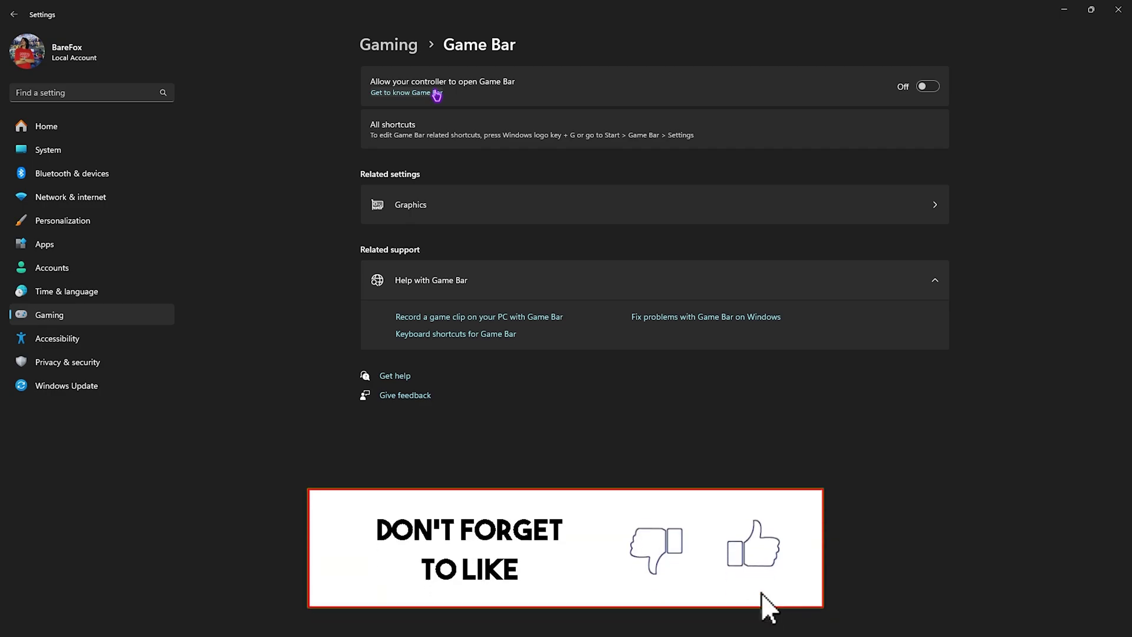
click(404, 47)
click(469, 168)
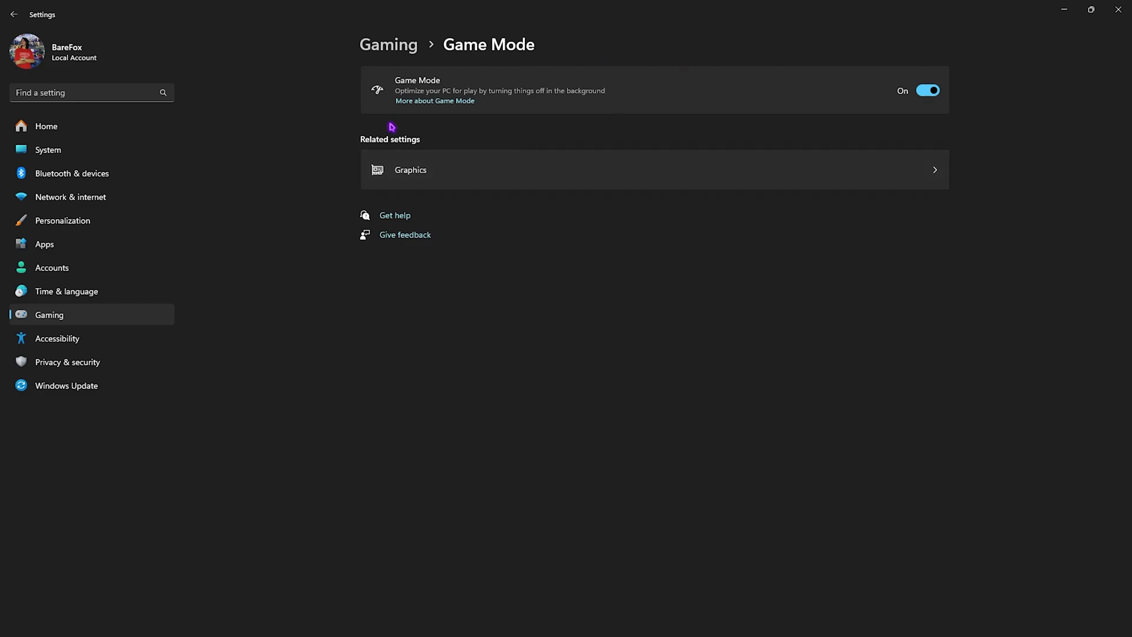
- In Graphics settings, add VALORANT-Win64-Shipping.exe from Riot Games\VALORANT\live\ShooterGame\Binaries\Win64
click(443, 170)
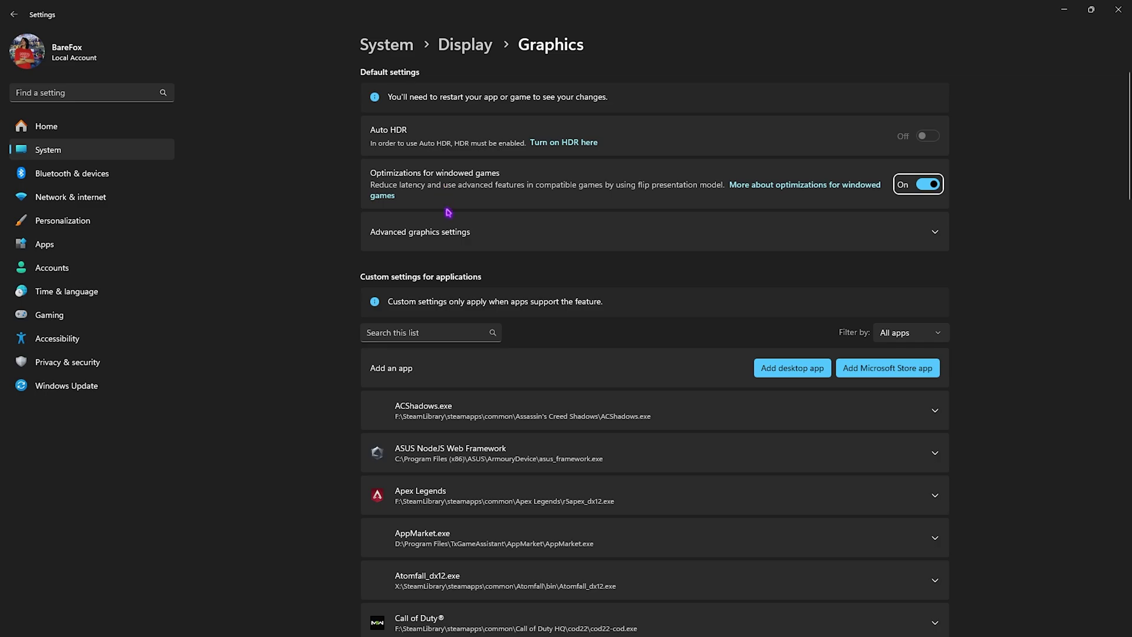
click(448, 232)
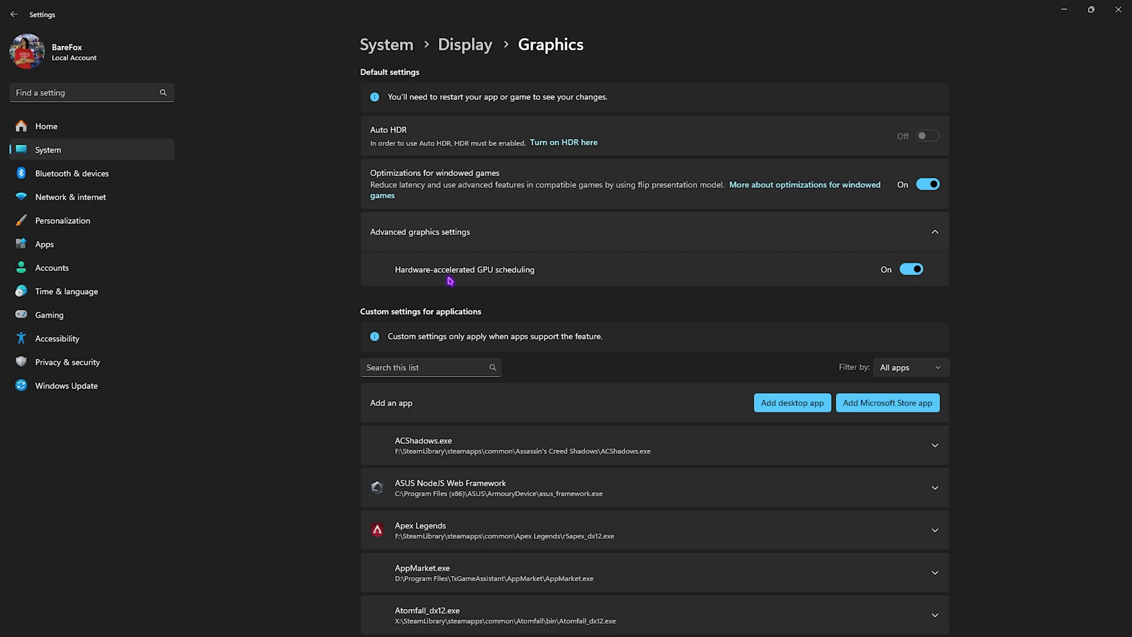
click(763, 396)
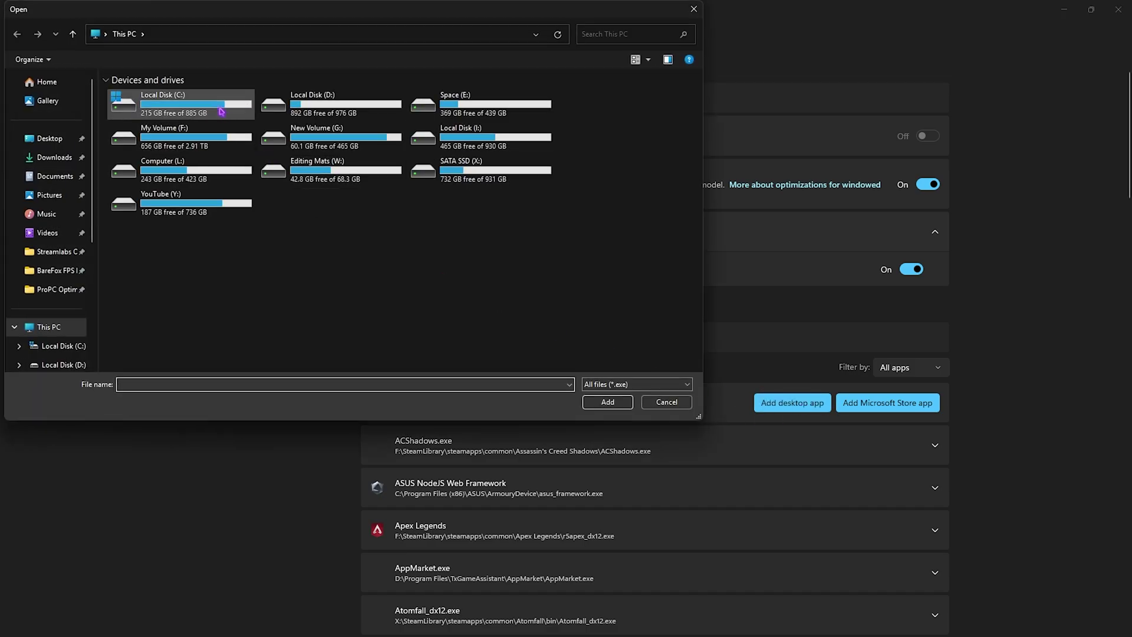
double_click(221, 112)
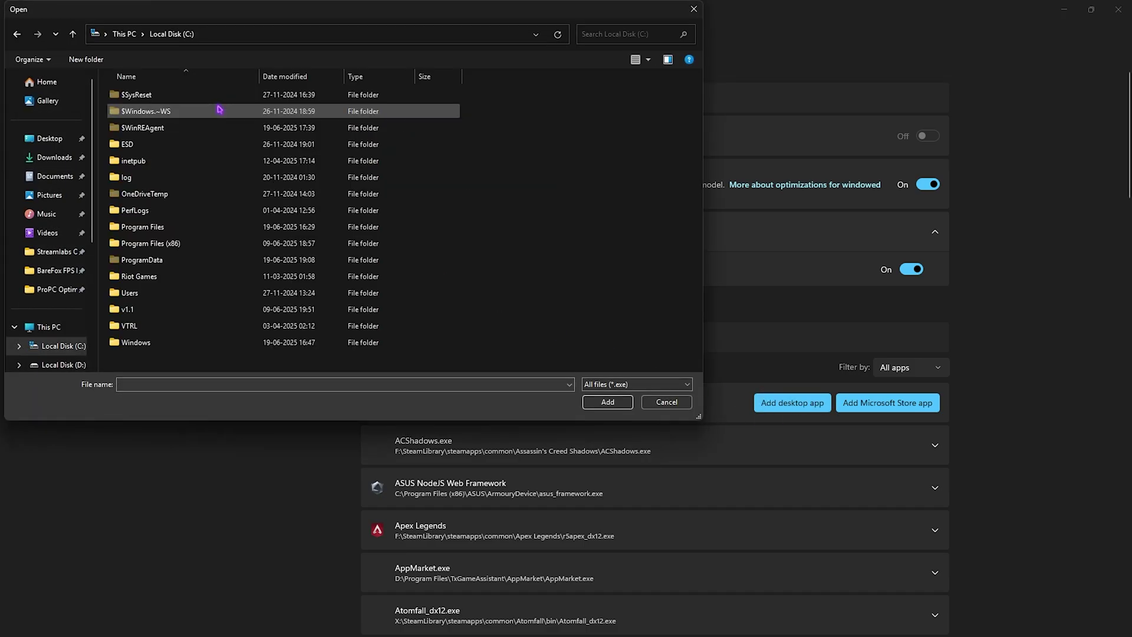
double_click(175, 276)
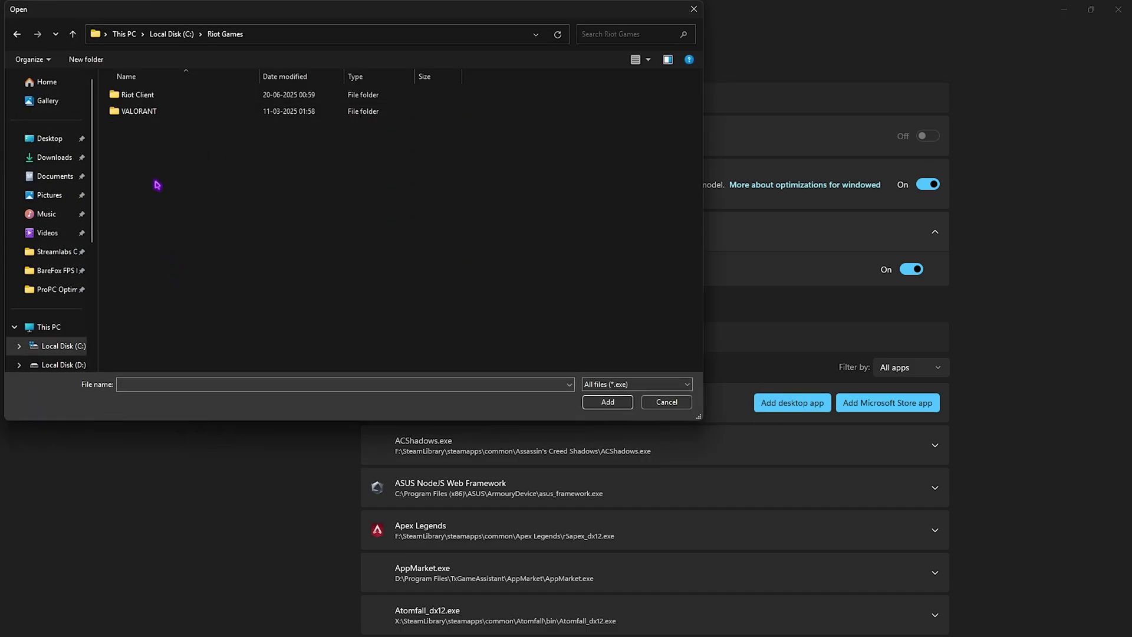
double_click(172, 111)
double_click(164, 95)
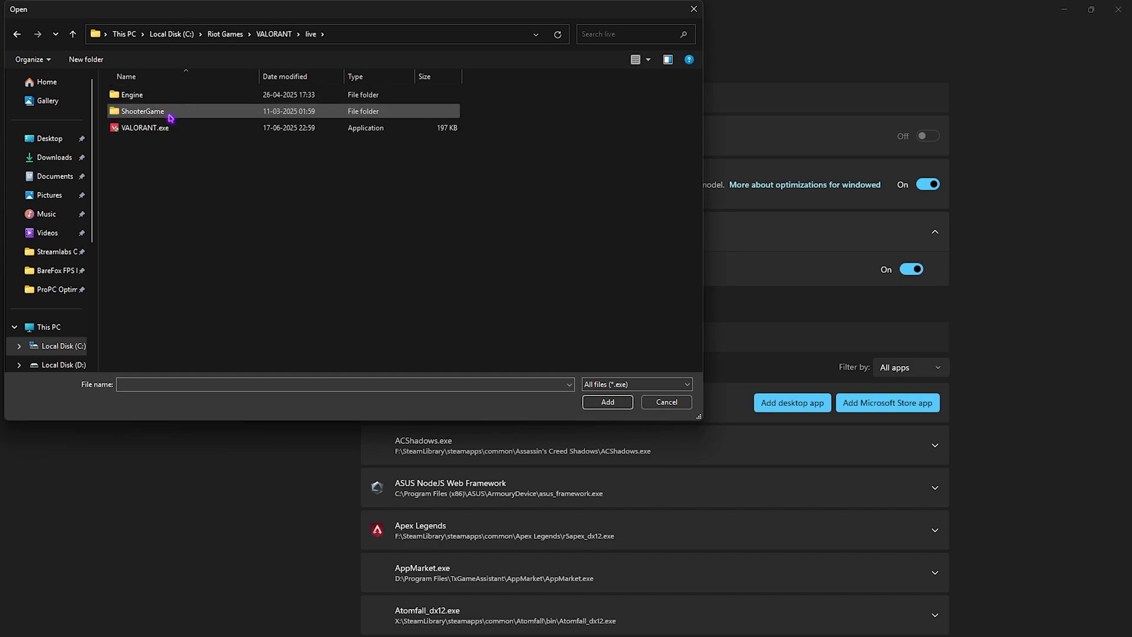
double_click(167, 111)
double_click(167, 97)
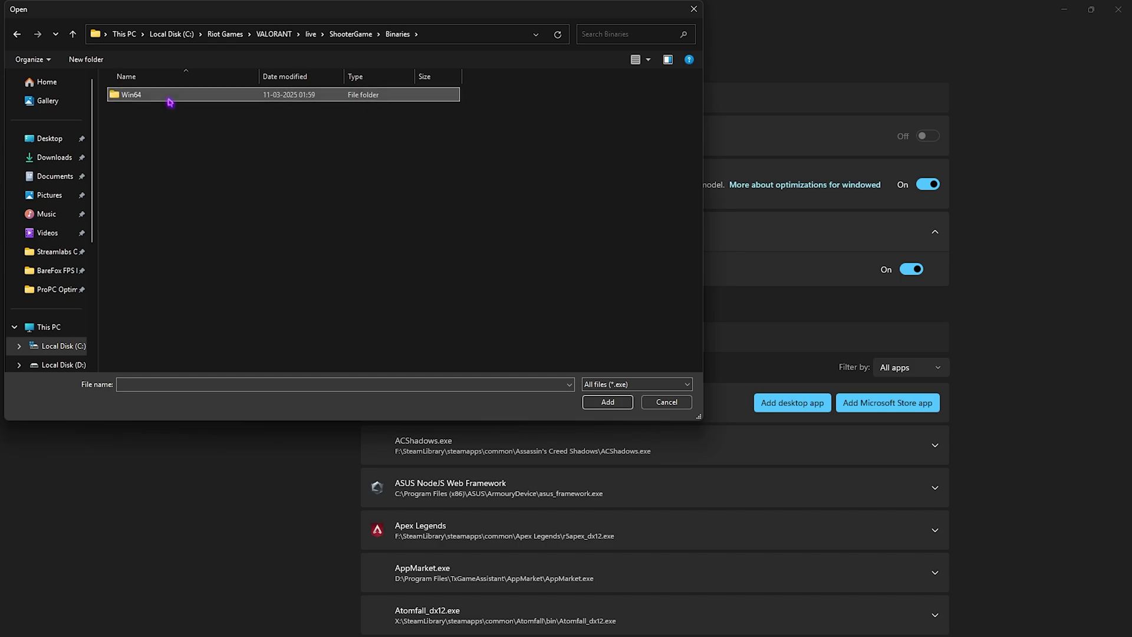
double_click(167, 97)
click(218, 99)
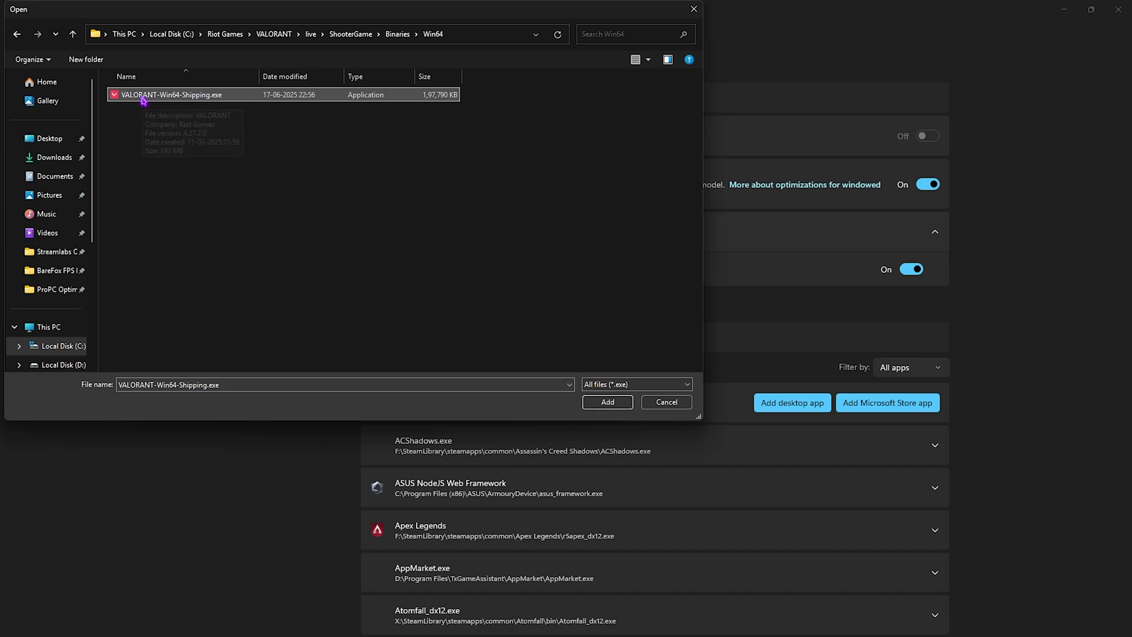
click(607, 402)
- Set VALORANT's GPU preference to High Performance
scroll(472, 396, down, 15)
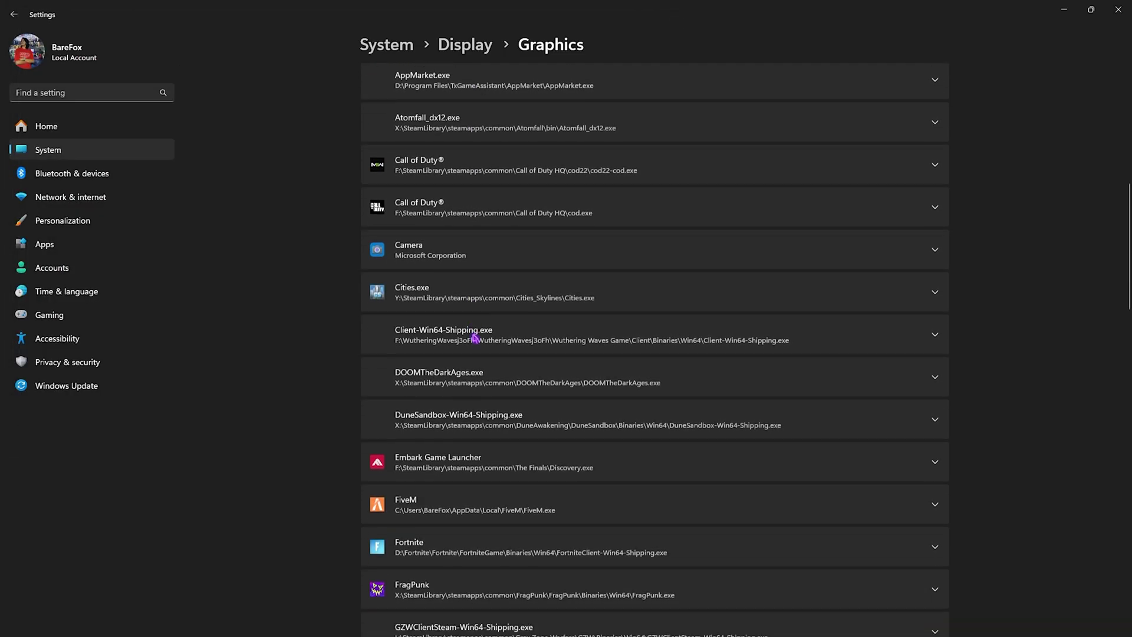
scroll(478, 328, down, 10)
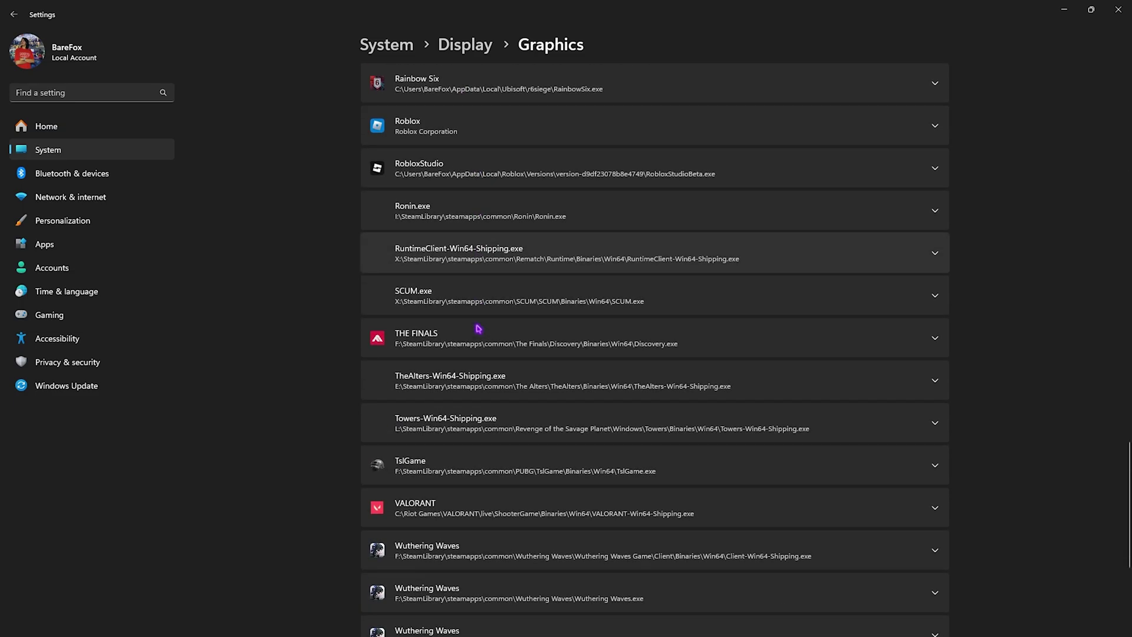
click(478, 366)
click(721, 406)
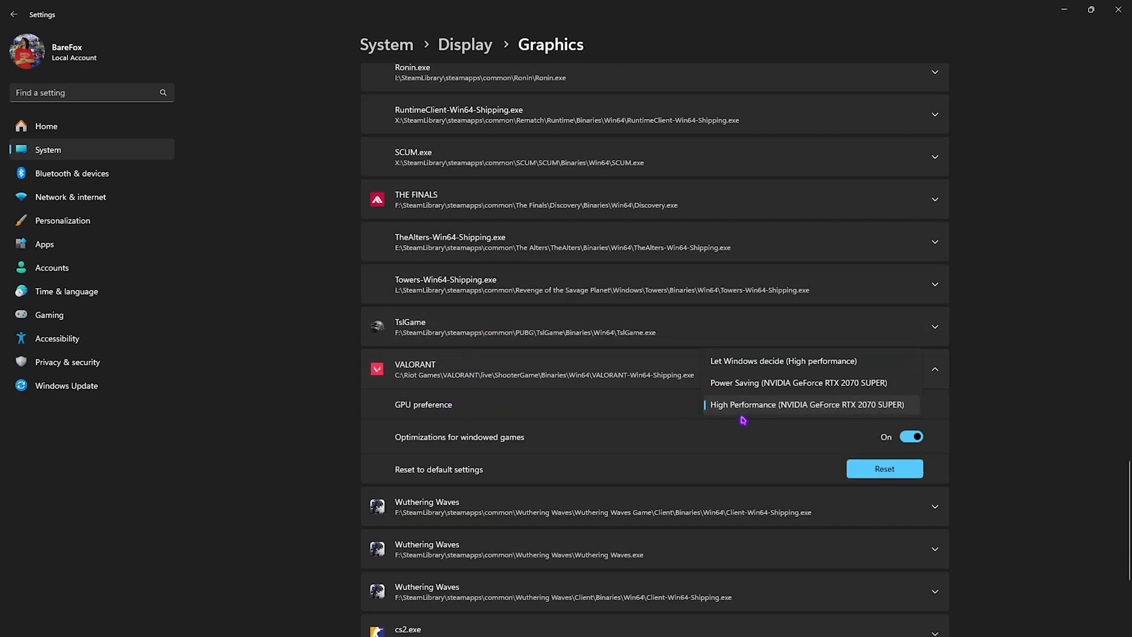
click(745, 408)
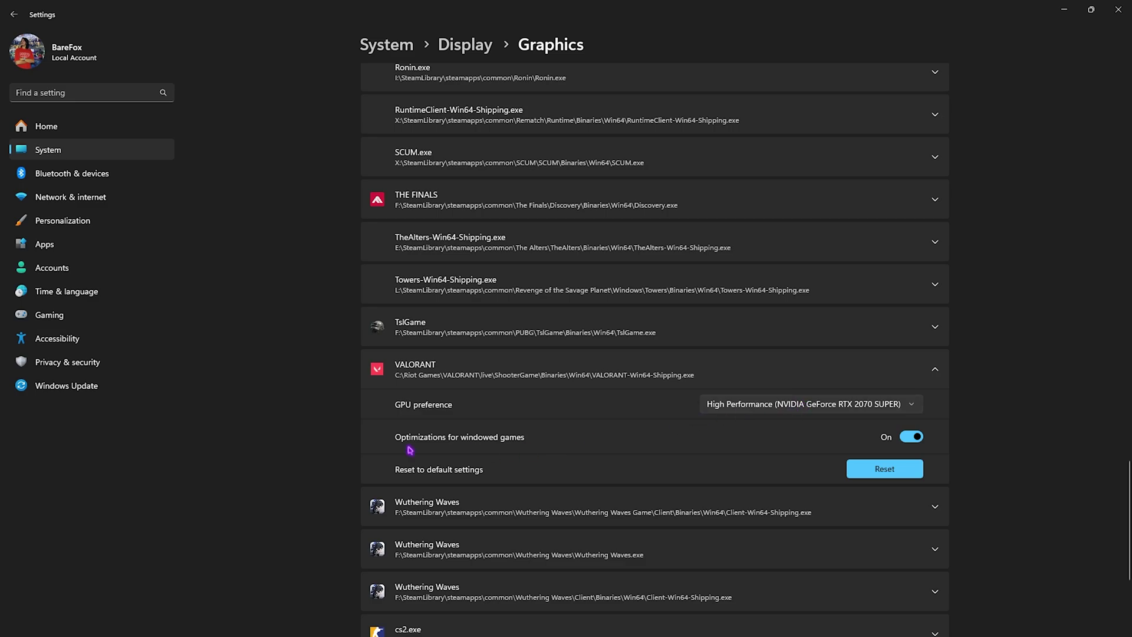
- Visit Personalization > Colors, then search the settings and open Core isolation
click(64, 223)
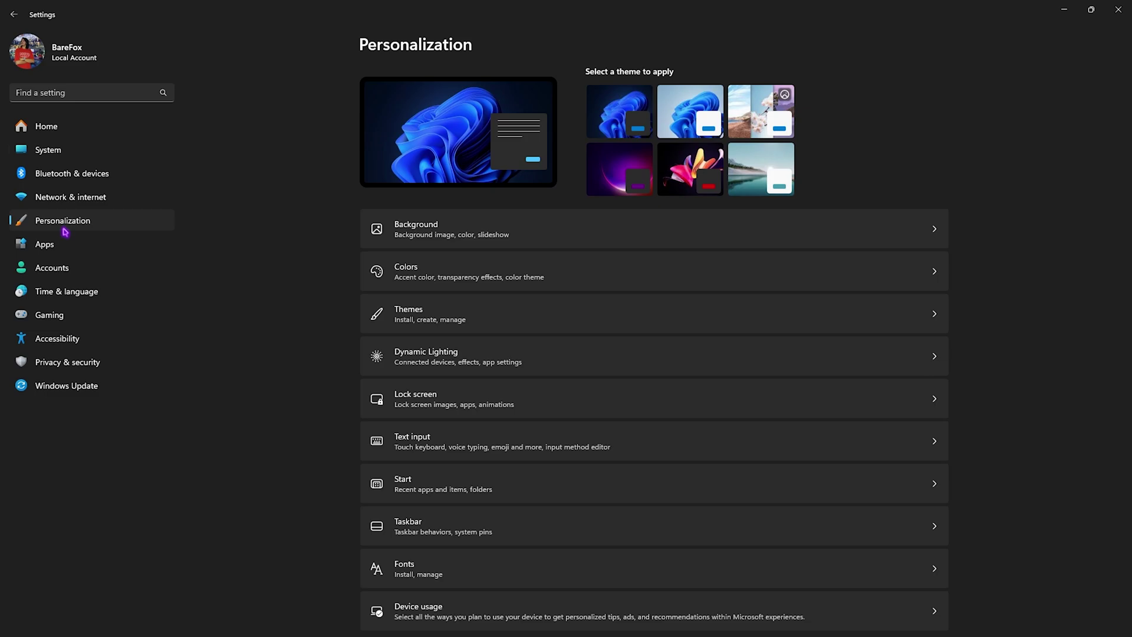
click(423, 271)
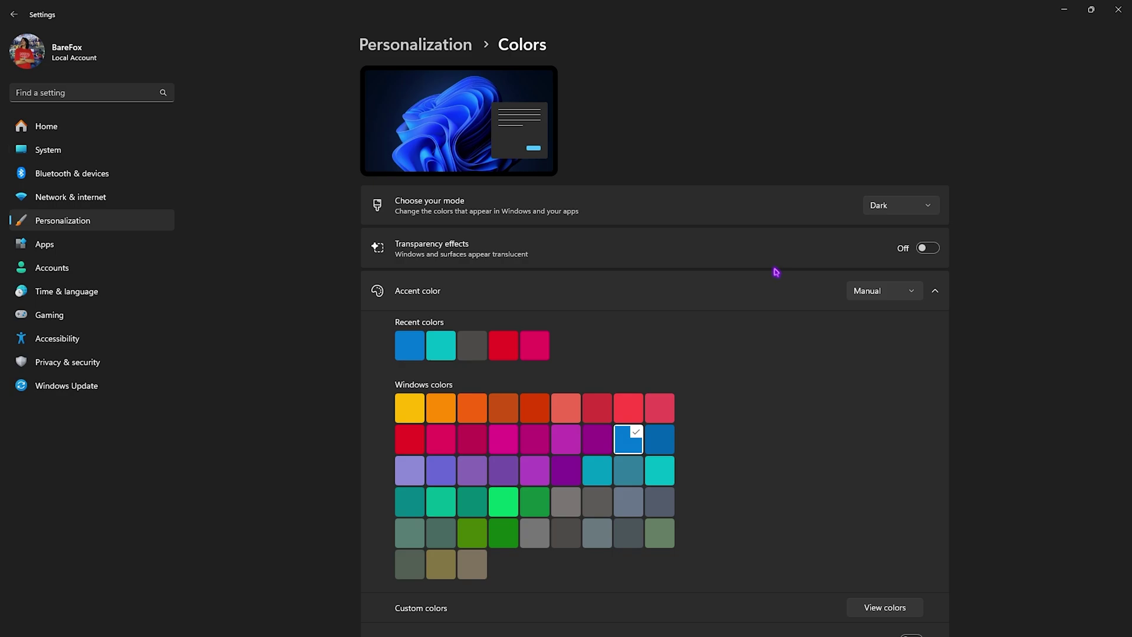
click(46, 92)
text(Color)
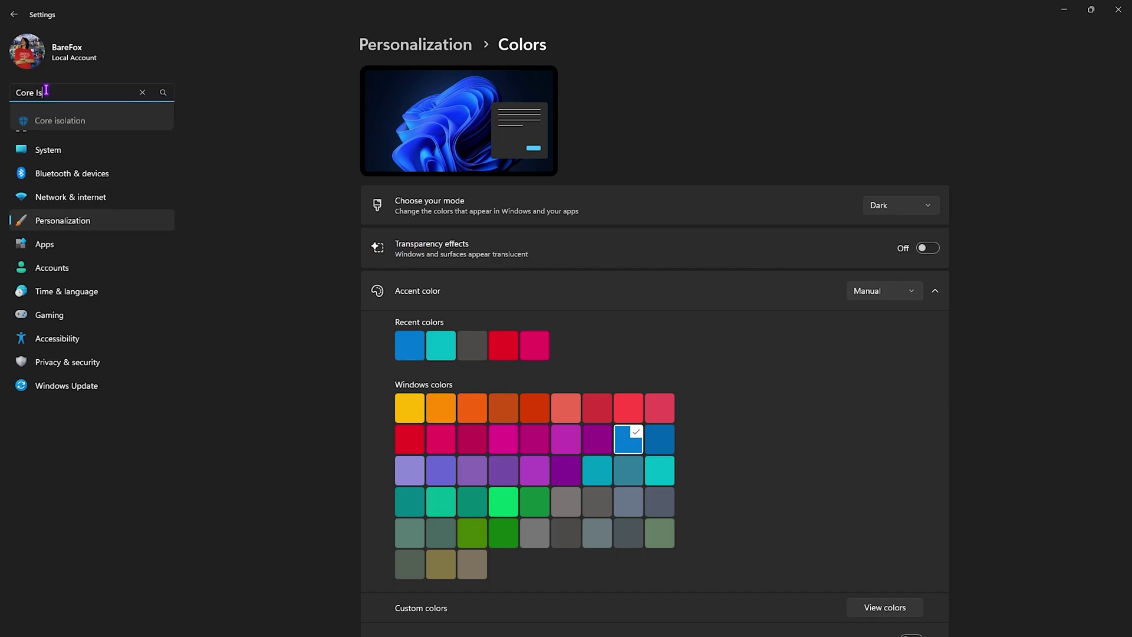
click(52, 120)
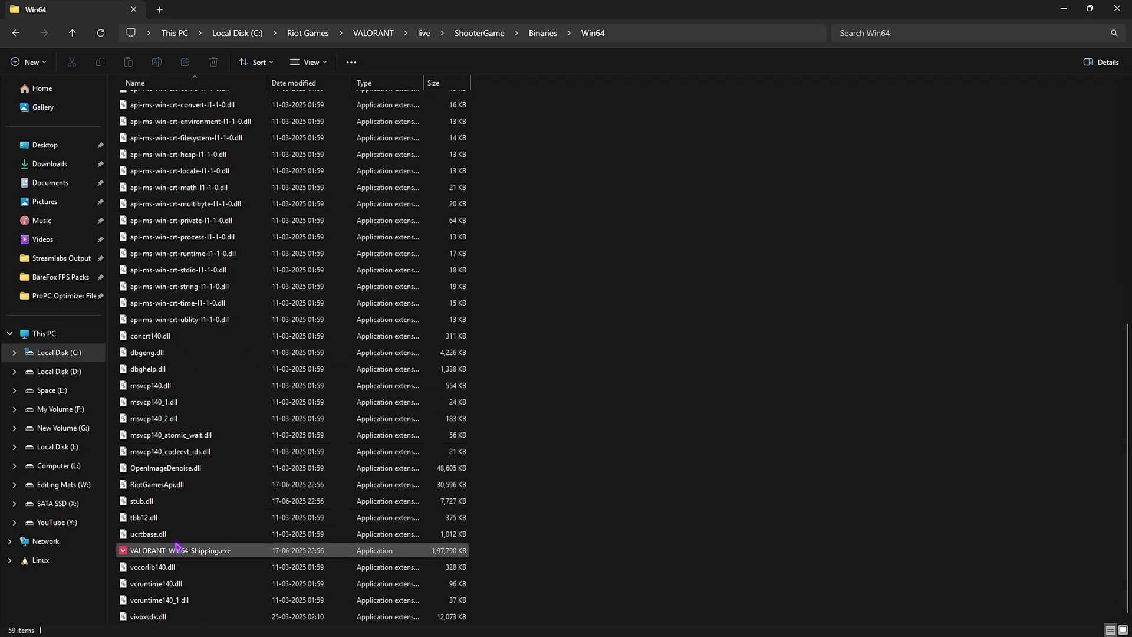
- Give VALORANT-Win64-Shipping.exe disabled fullscreen optimizations and Application-controlled high DPI scaling
click(168, 553)
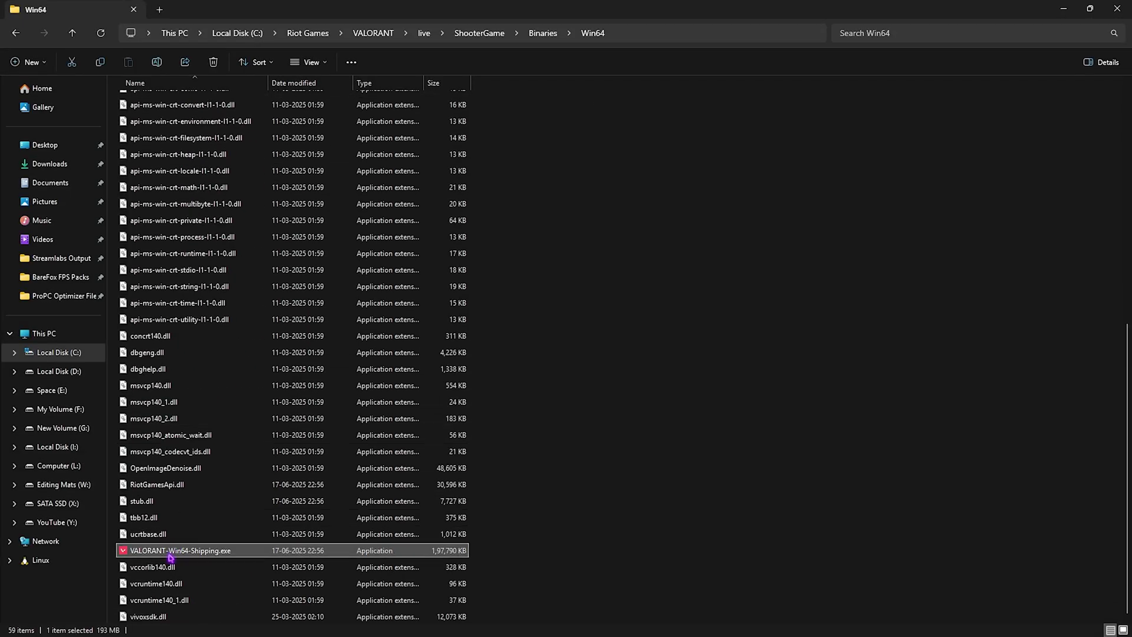
right_click(169, 557)
click(208, 479)
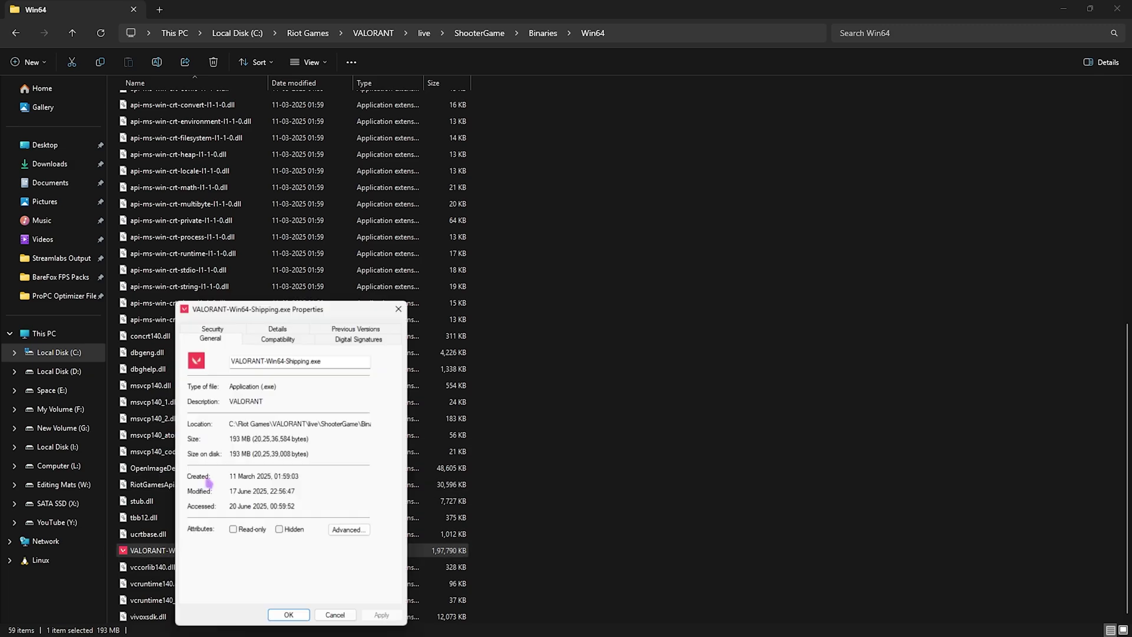
click(278, 340)
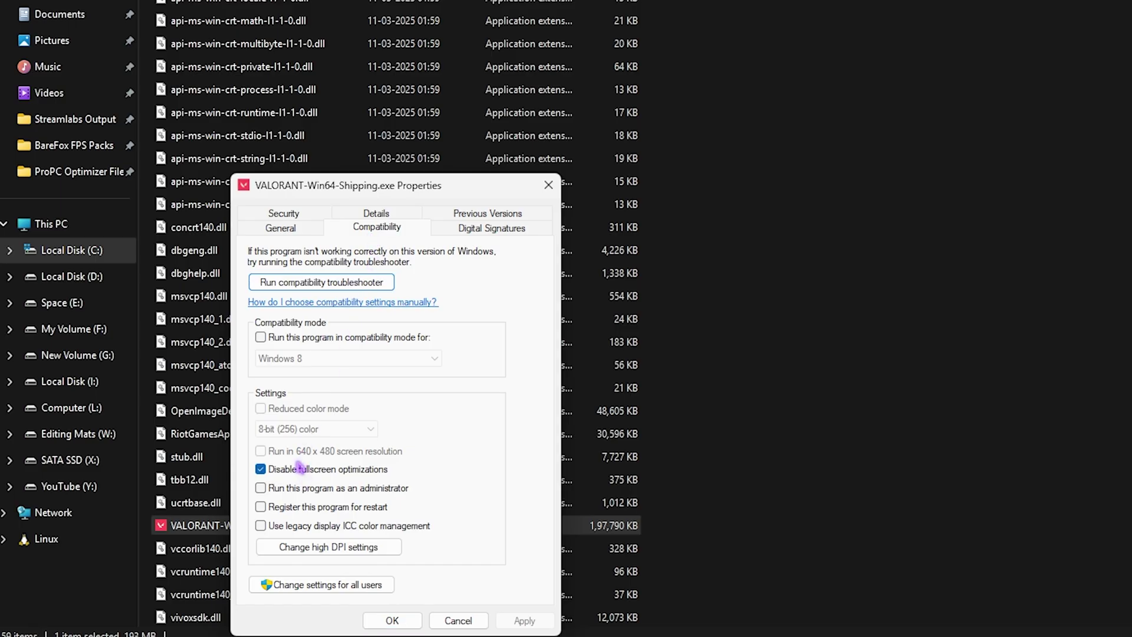
click(322, 546)
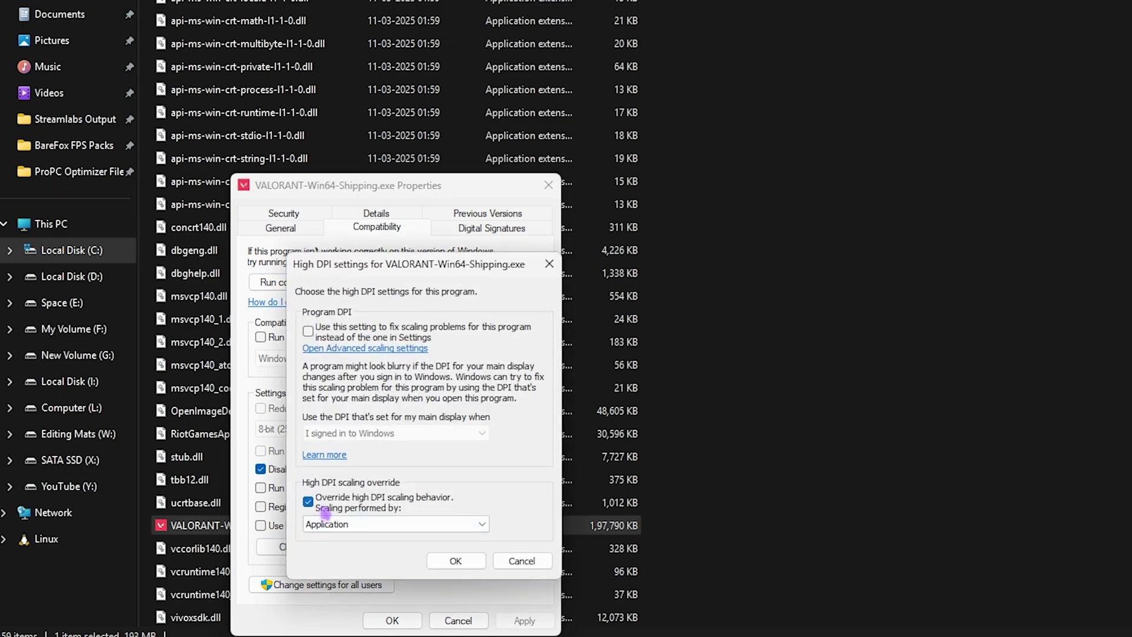
click(455, 561)
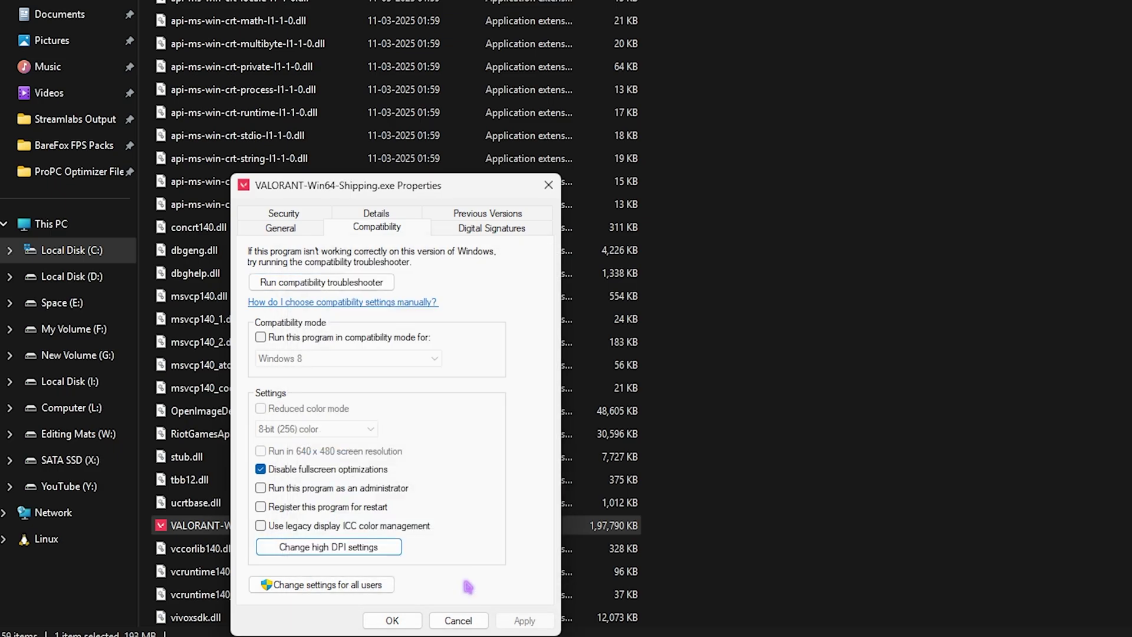
click(402, 620)
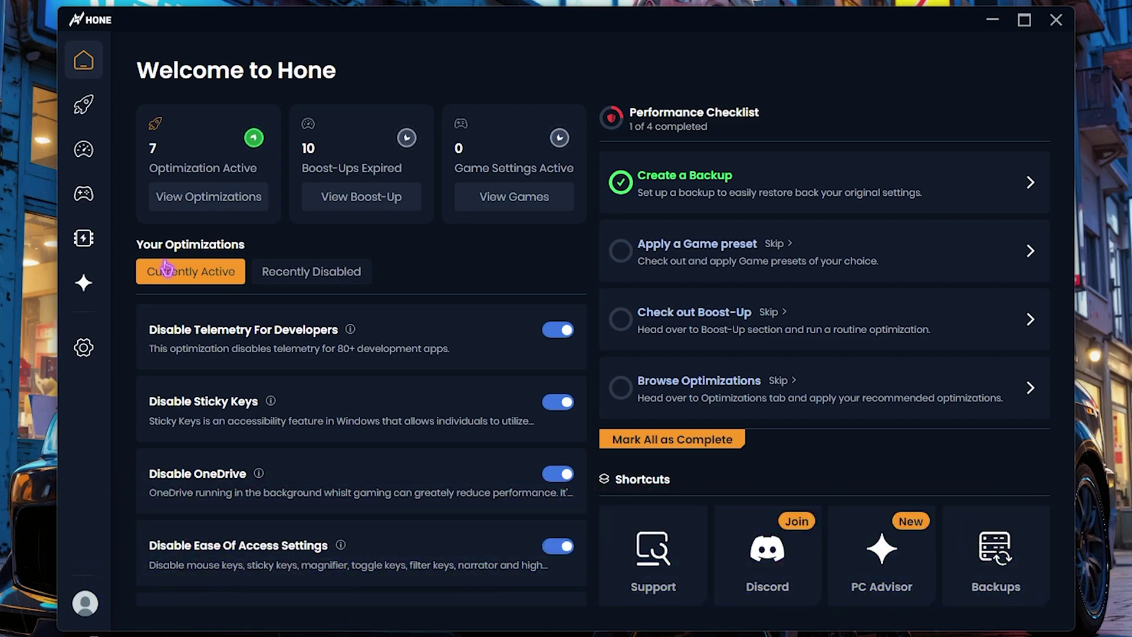
- In Hone, turn on Powerplan, Disable Transparency, General Windows Optimizations and Timer Resolution
click(666, 184)
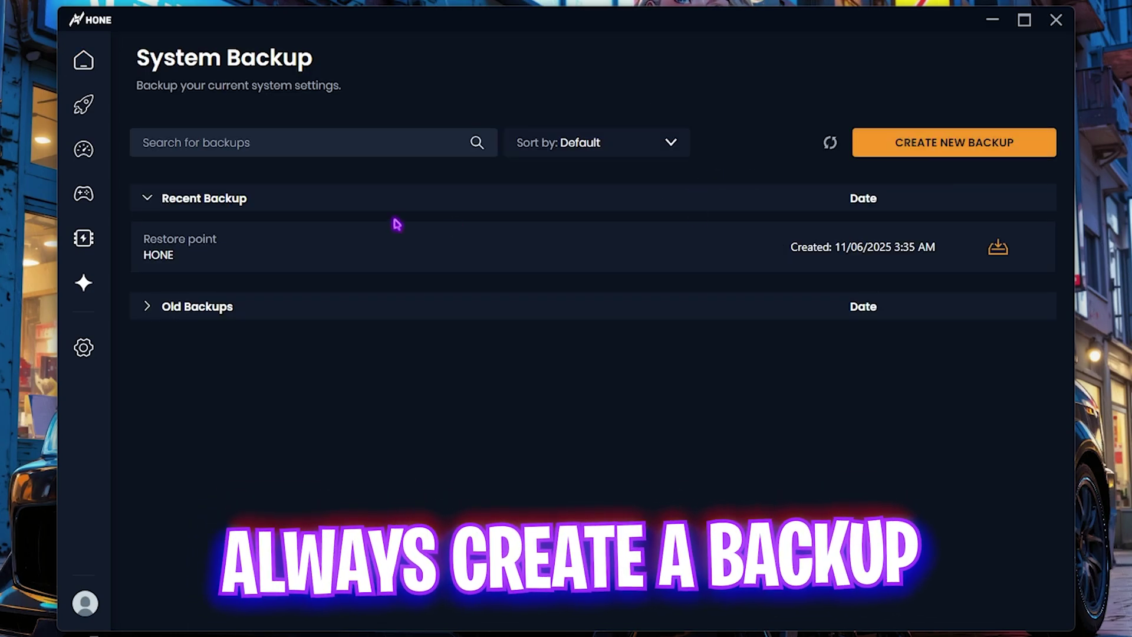
click(109, 104)
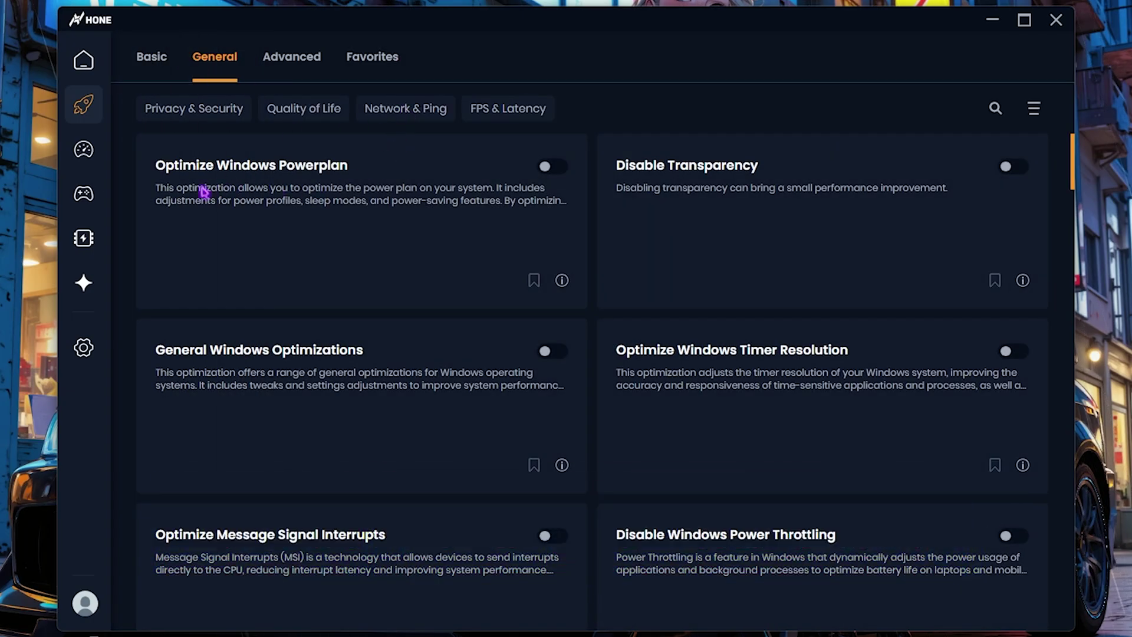
click(551, 169)
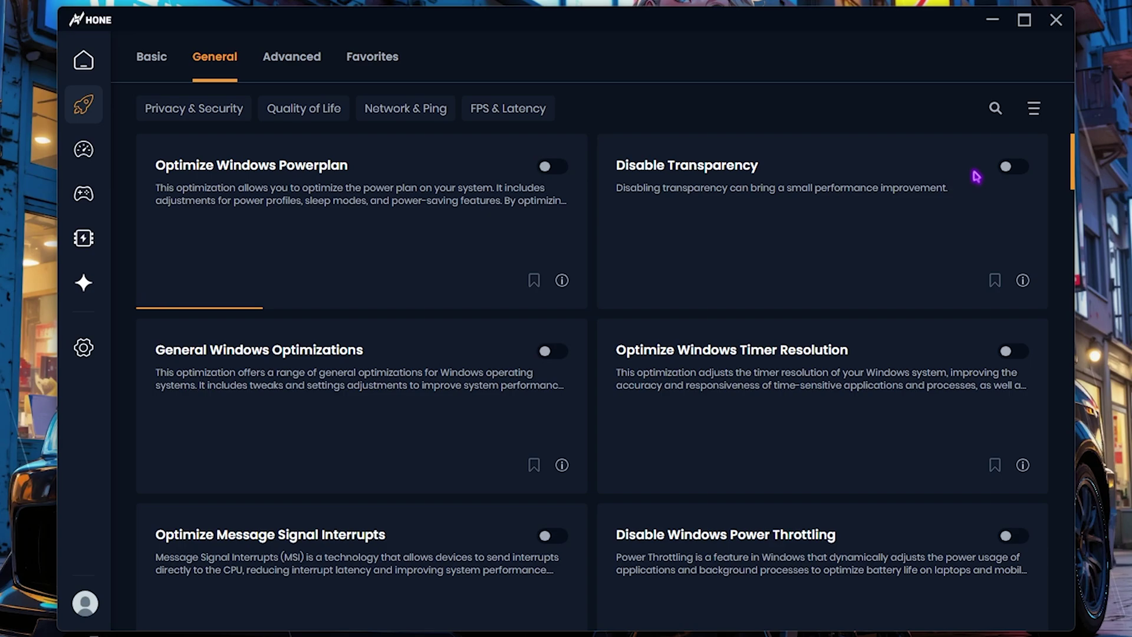
click(1004, 172)
click(551, 351)
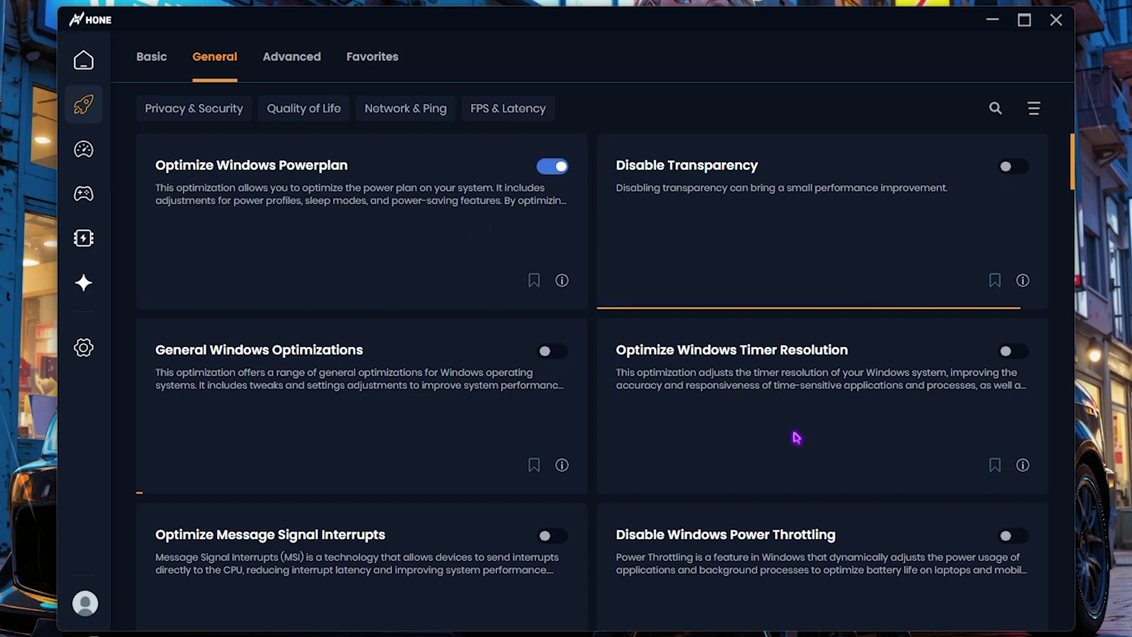
click(1008, 353)
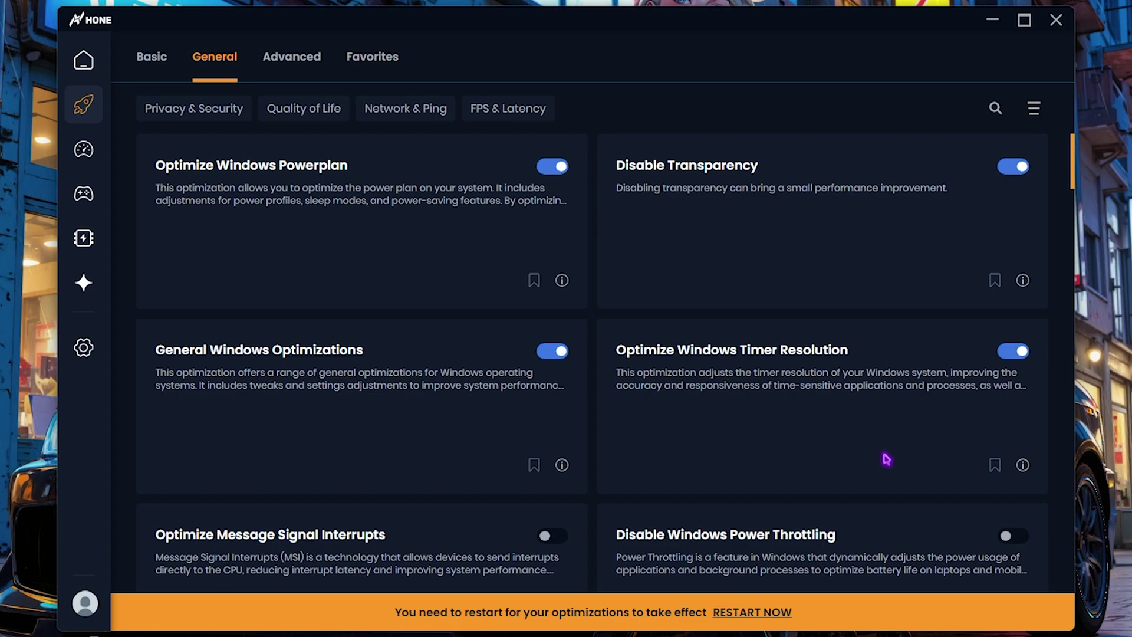
- Turn on Disable Windows GameBar, Optimize Mouse and Gaming Optimizations
scroll(543, 412, down, 5)
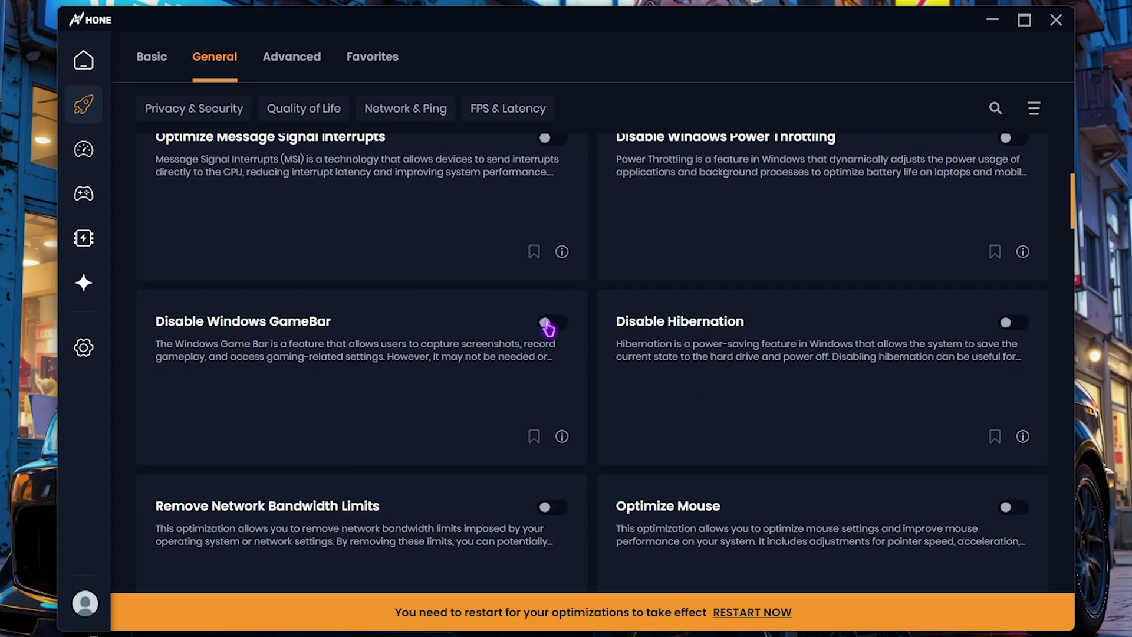
click(546, 323)
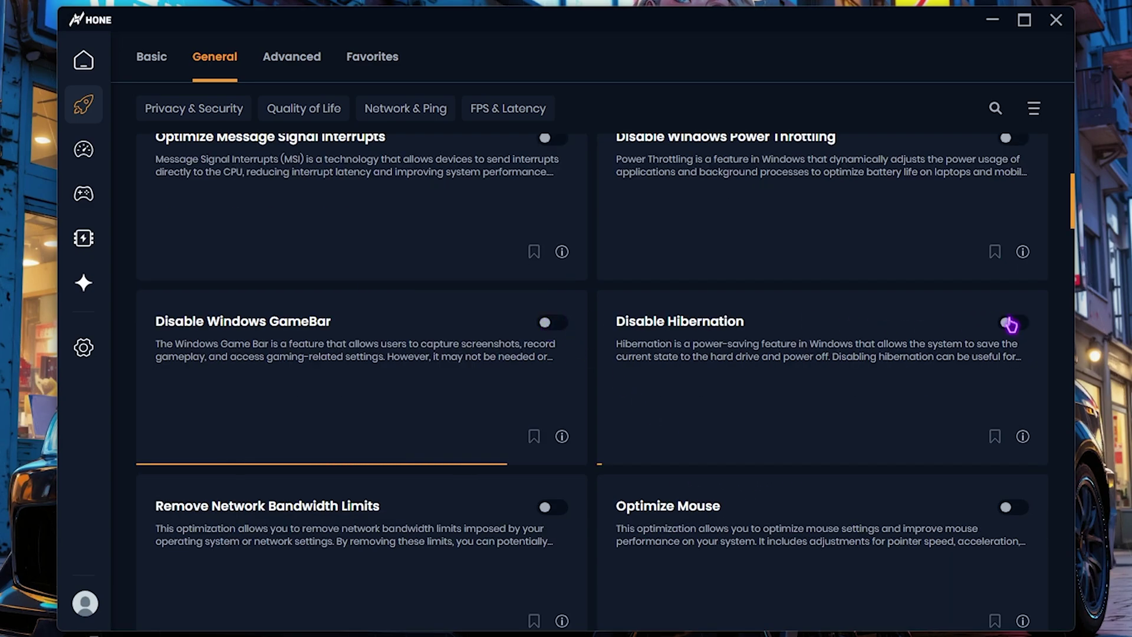
scroll(767, 342, down, 4)
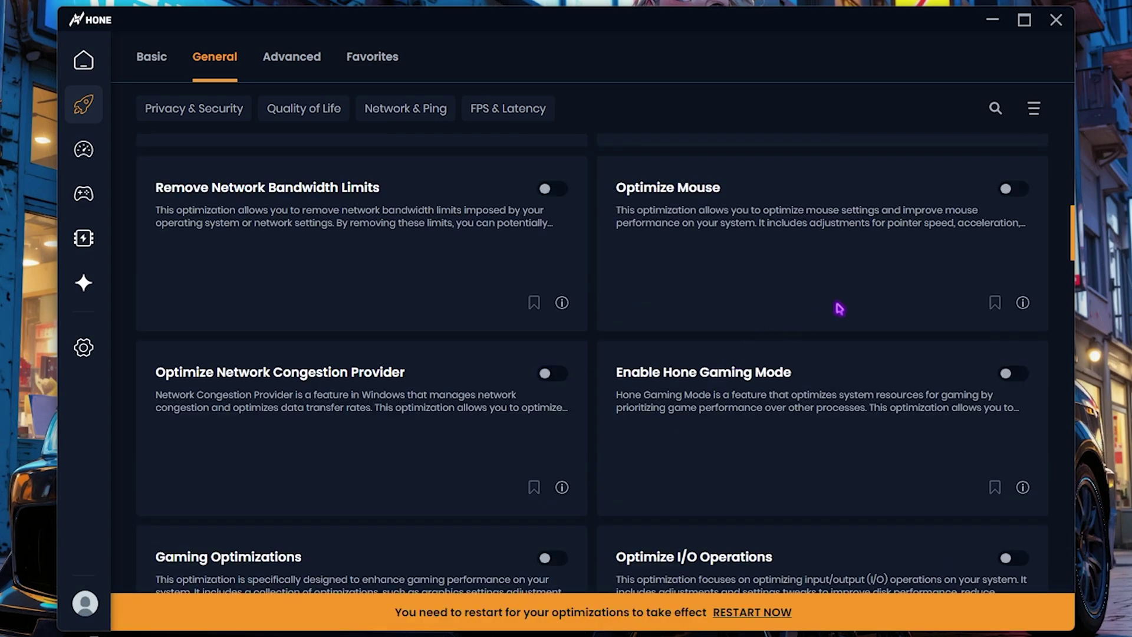
click(1018, 198)
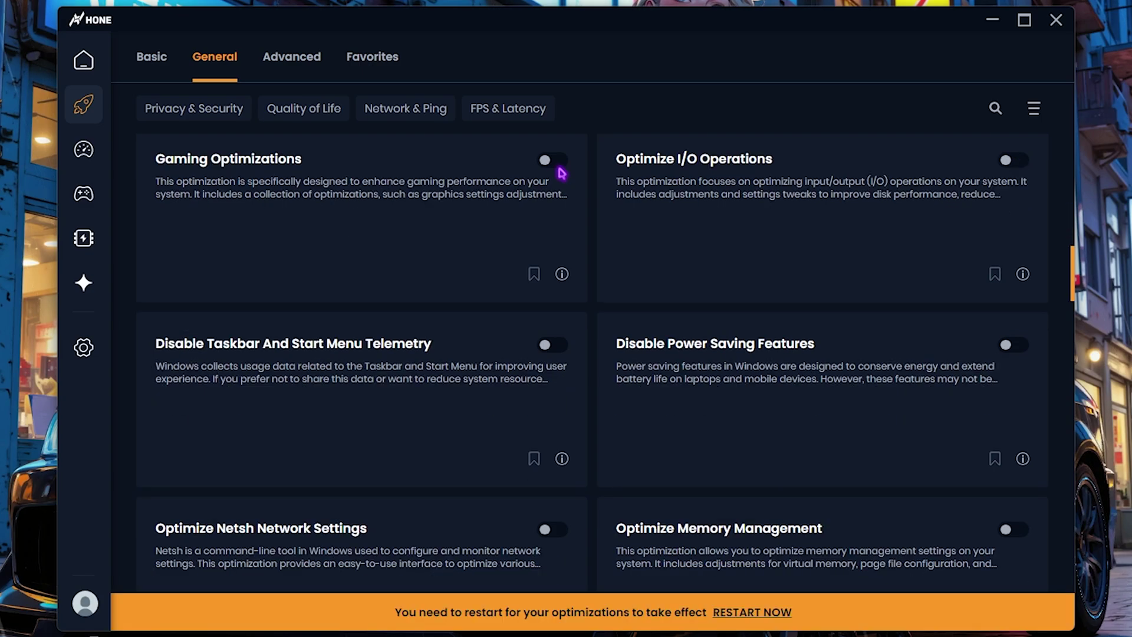
click(557, 160)
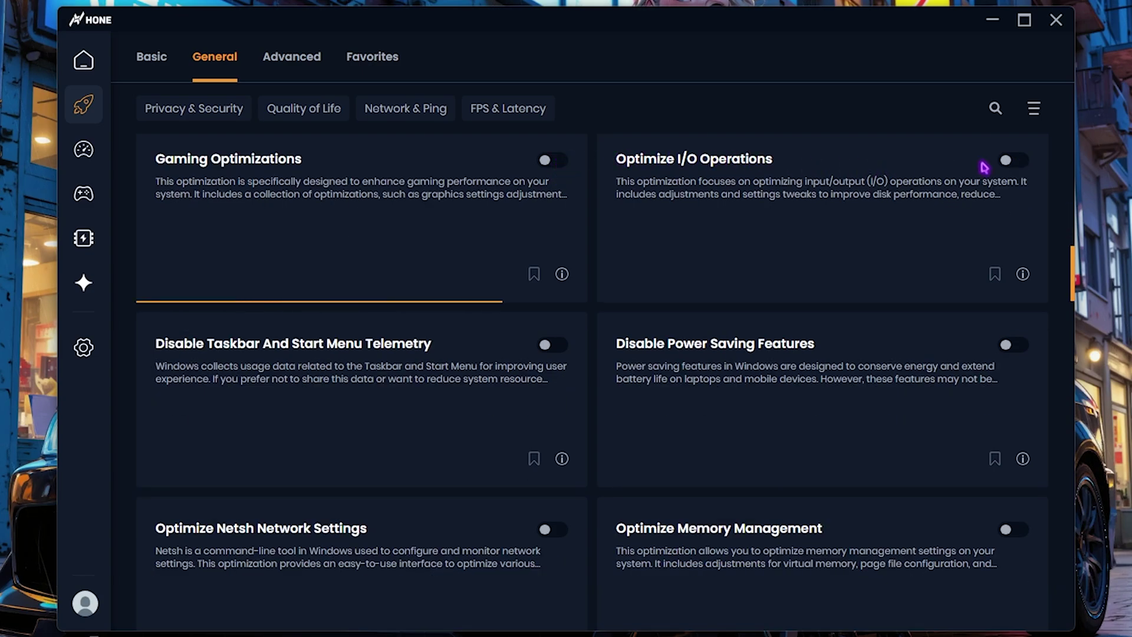
click(124, 195)
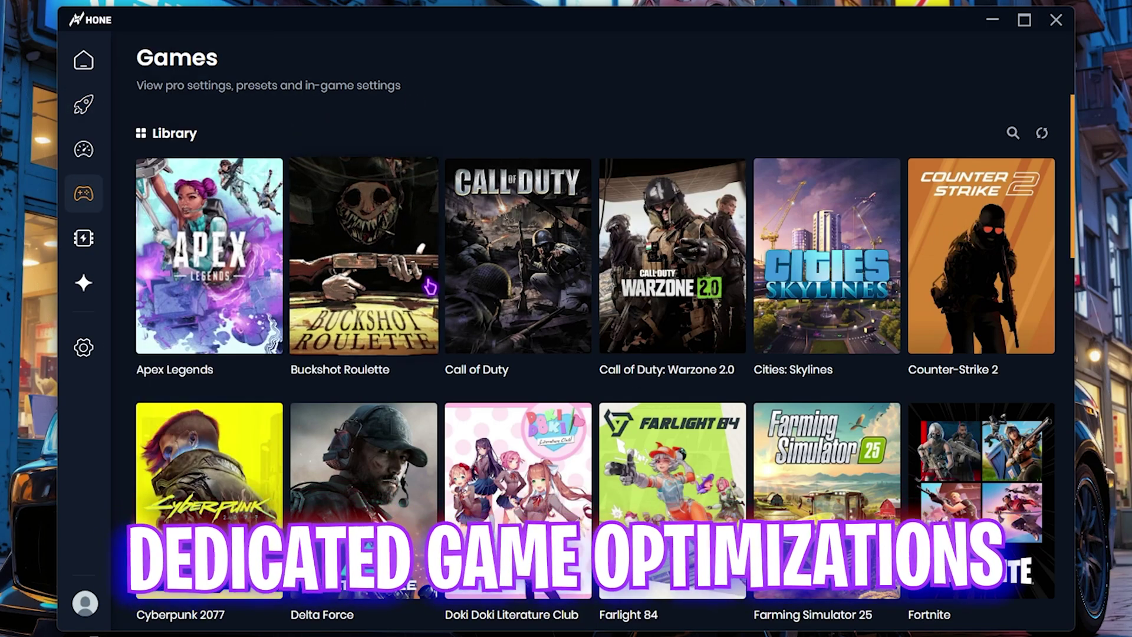
- Find Valorant in Hone's games list and activate its Best Performance preset
scroll(431, 298, down, 4)
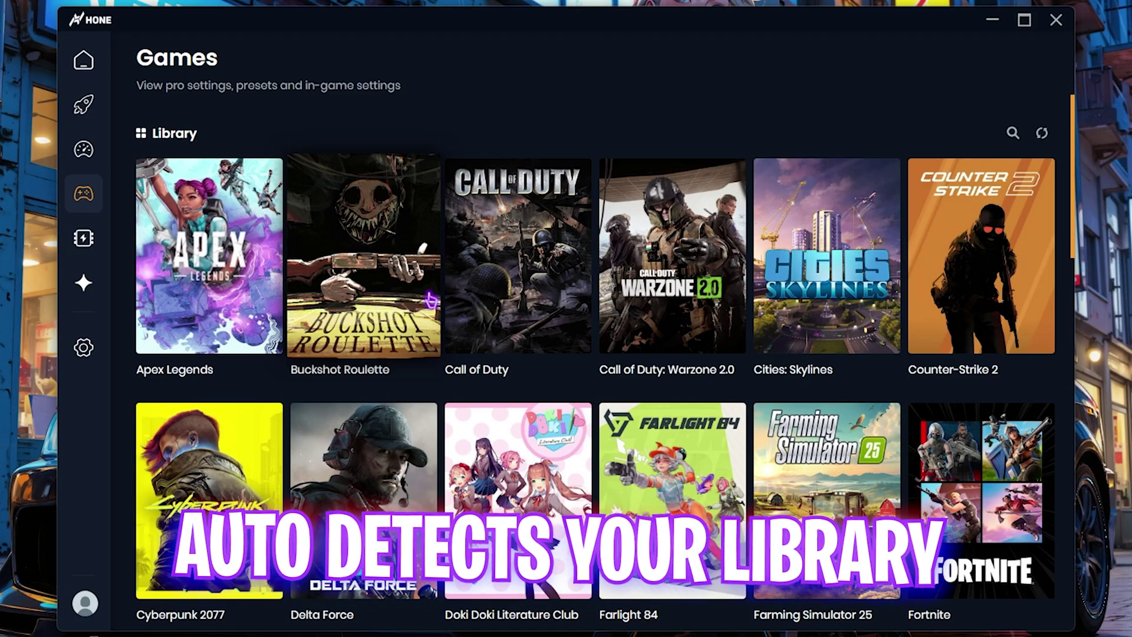
scroll(431, 298, down, 10)
scroll(431, 301, down, 2)
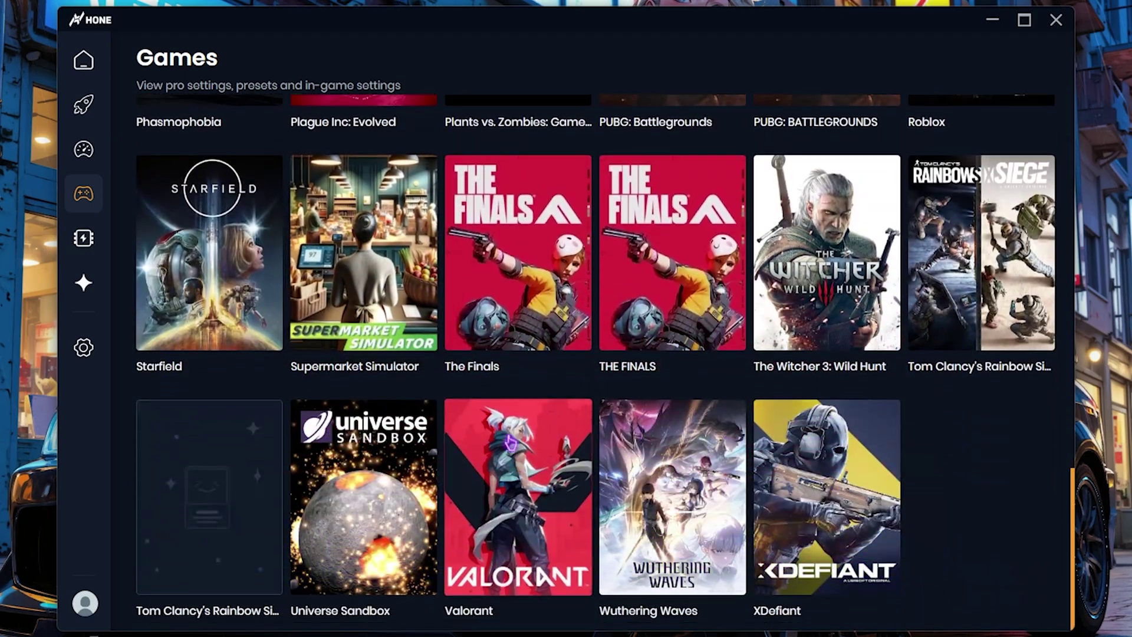
click(517, 462)
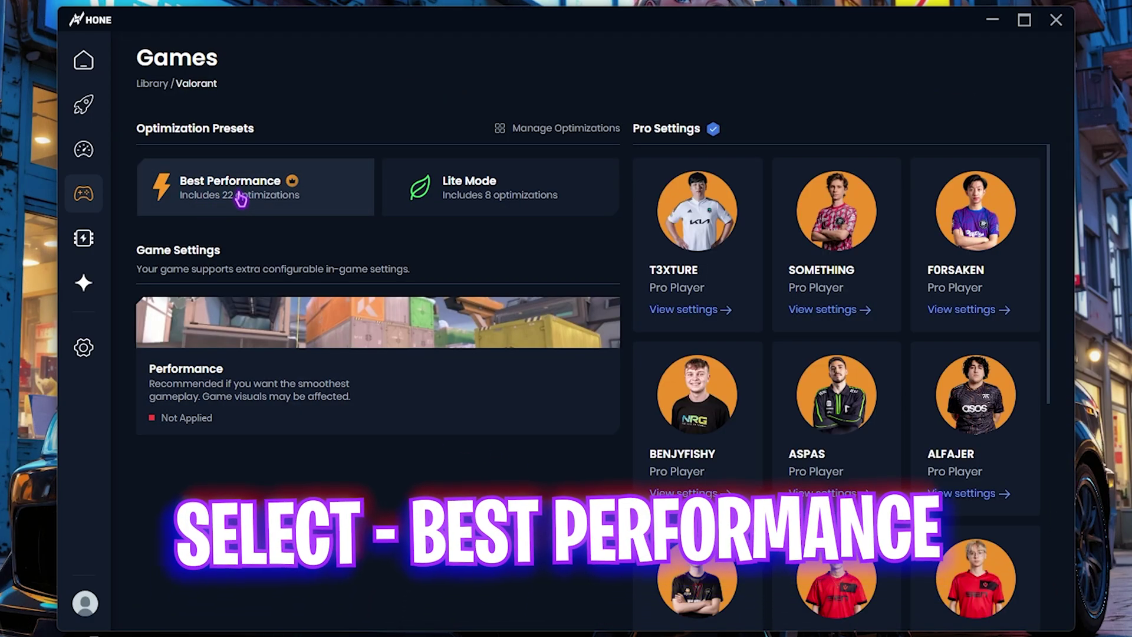
click(261, 189)
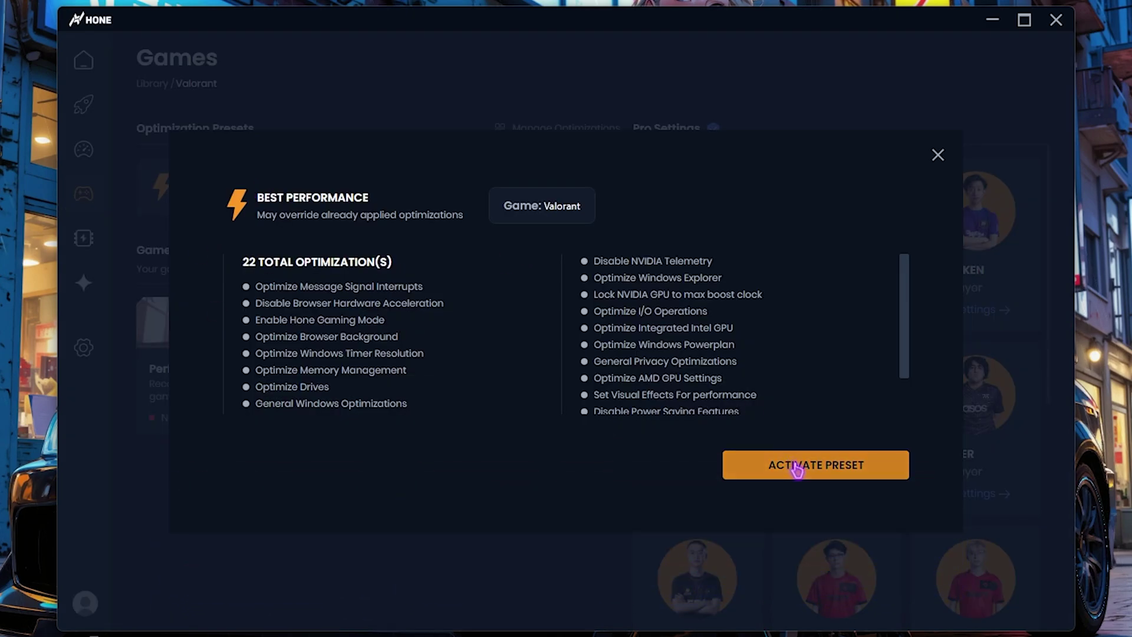
click(797, 470)
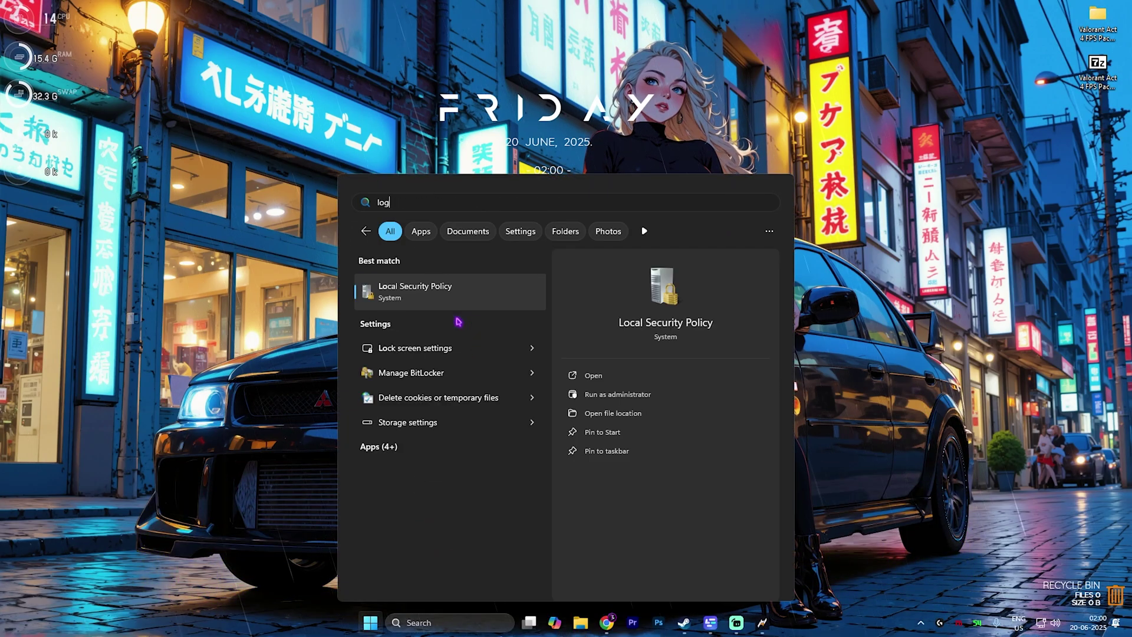
- Open the Local Group Policy Editor at Computer Configuration > Administrative Templates > Windows Components > App Privacy
text( gro)
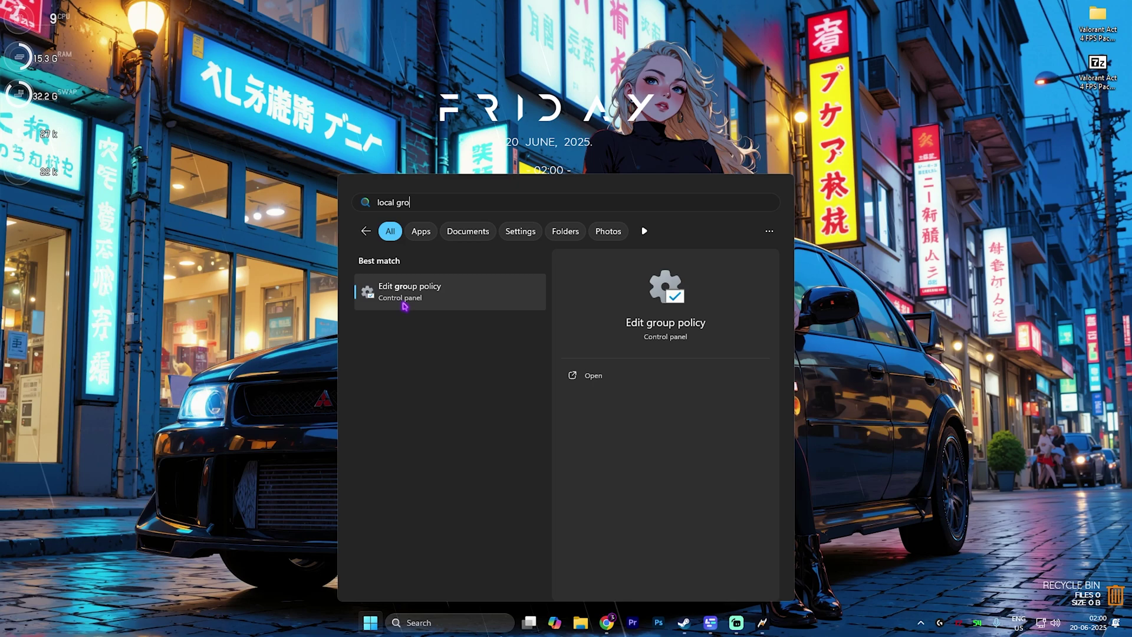
click(432, 292)
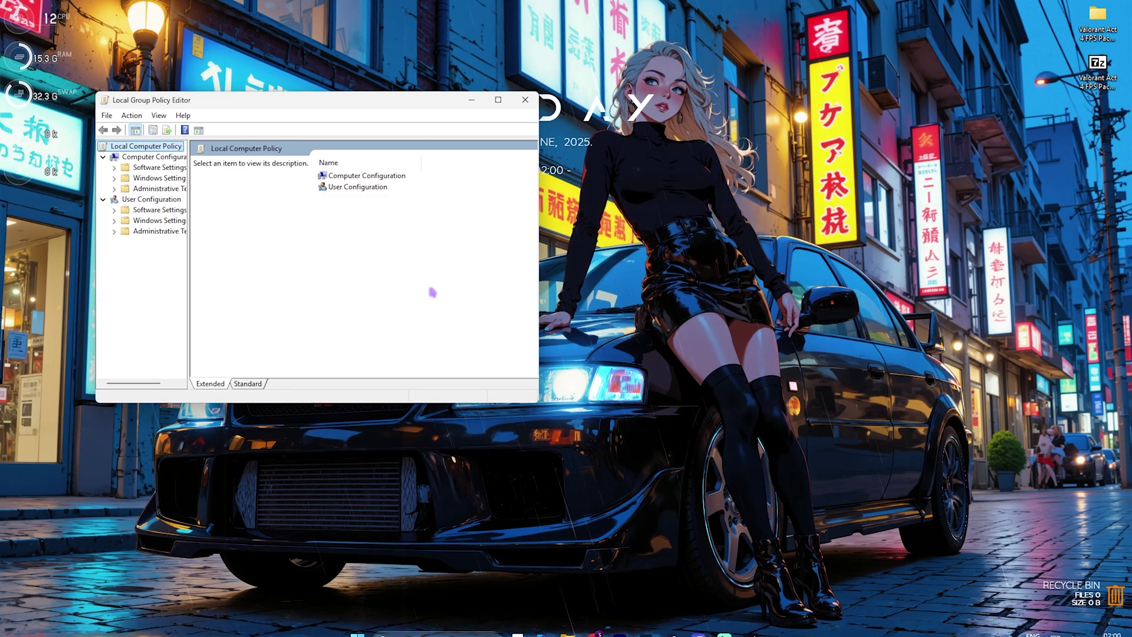
click(500, 97)
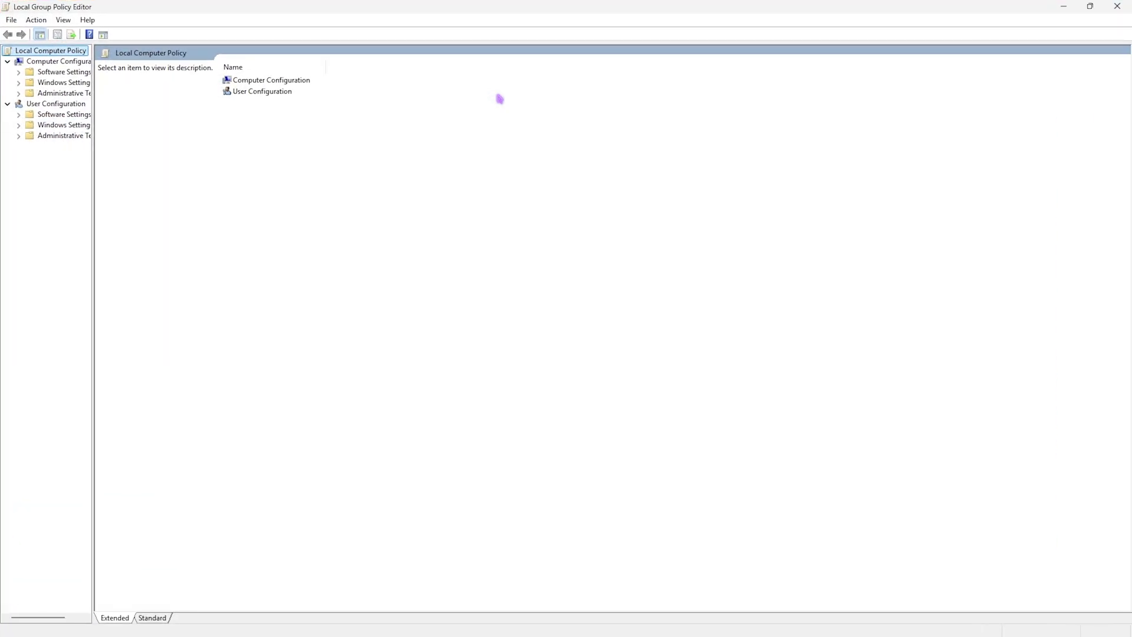
double_click(288, 81)
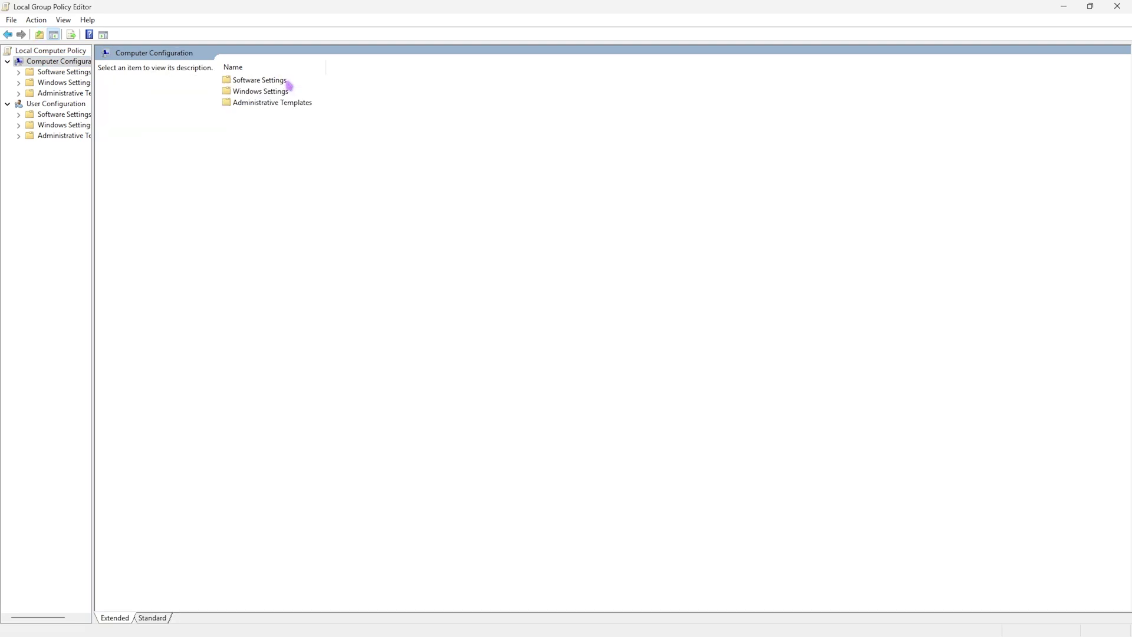
double_click(284, 104)
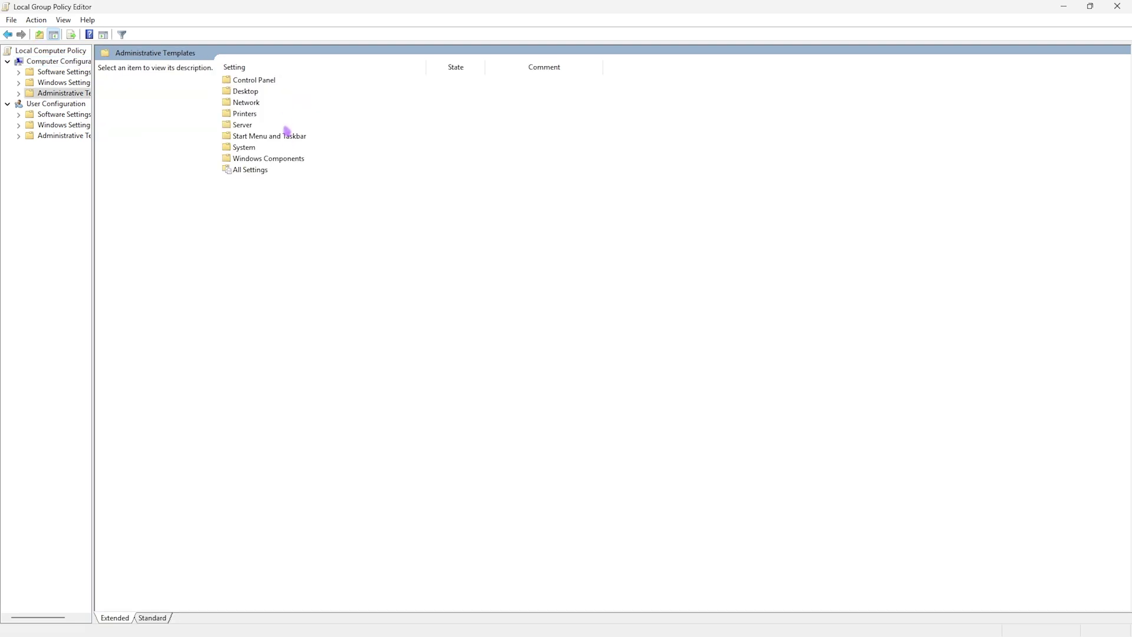
double_click(285, 157)
double_click(267, 126)
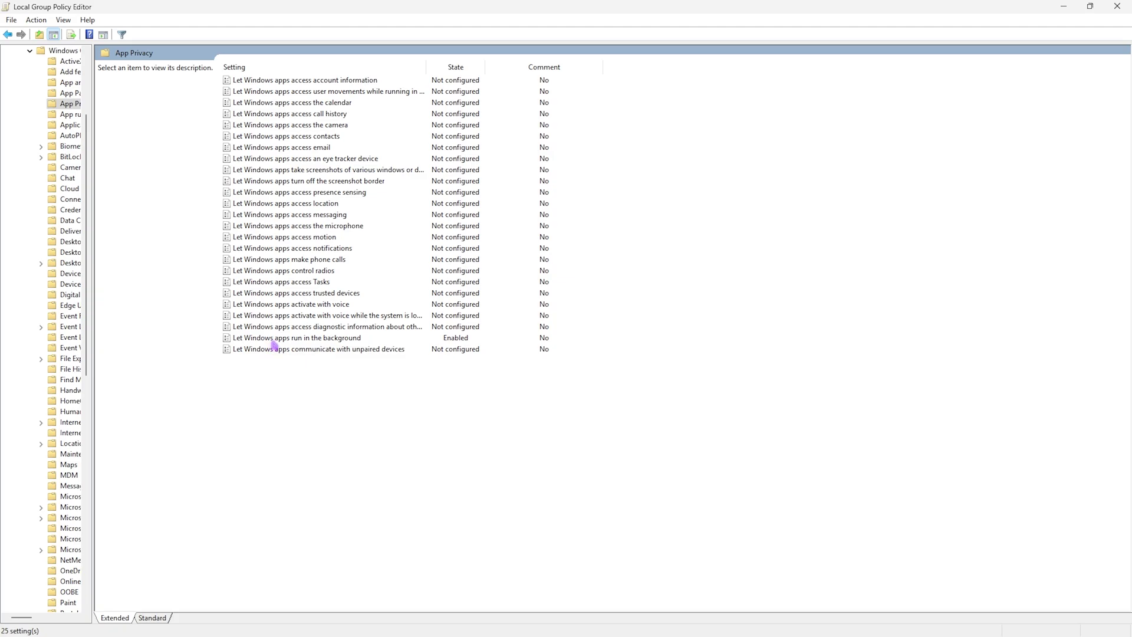
- Enable 'Let Windows apps run in the background' with the default for all apps set to Force Deny
double_click(273, 339)
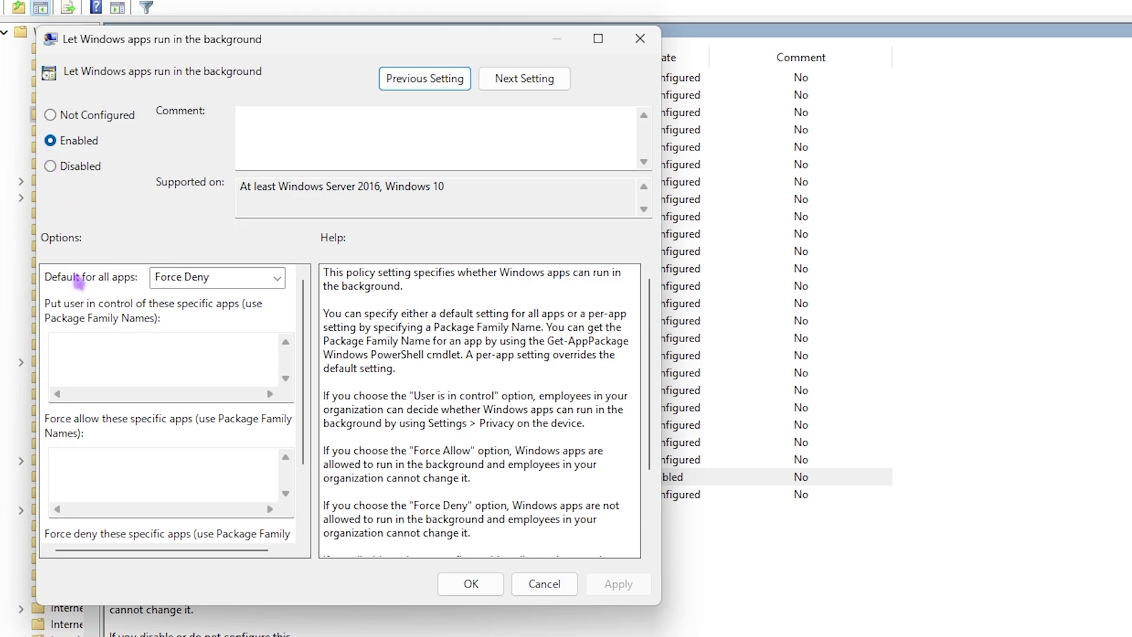
click(177, 289)
click(201, 330)
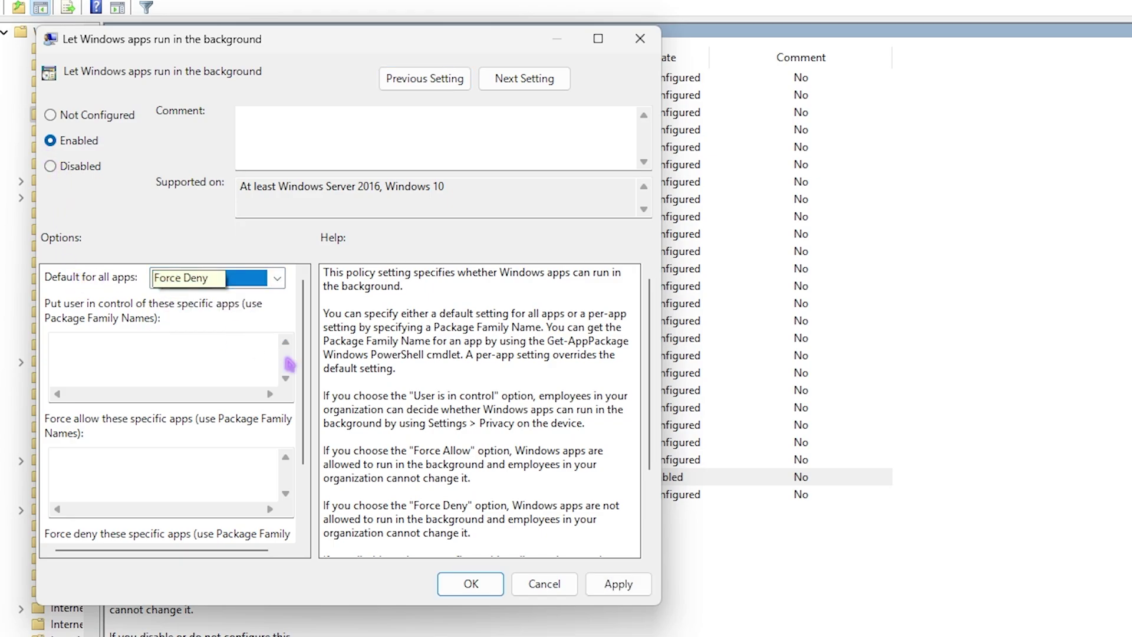
click(607, 586)
click(471, 583)
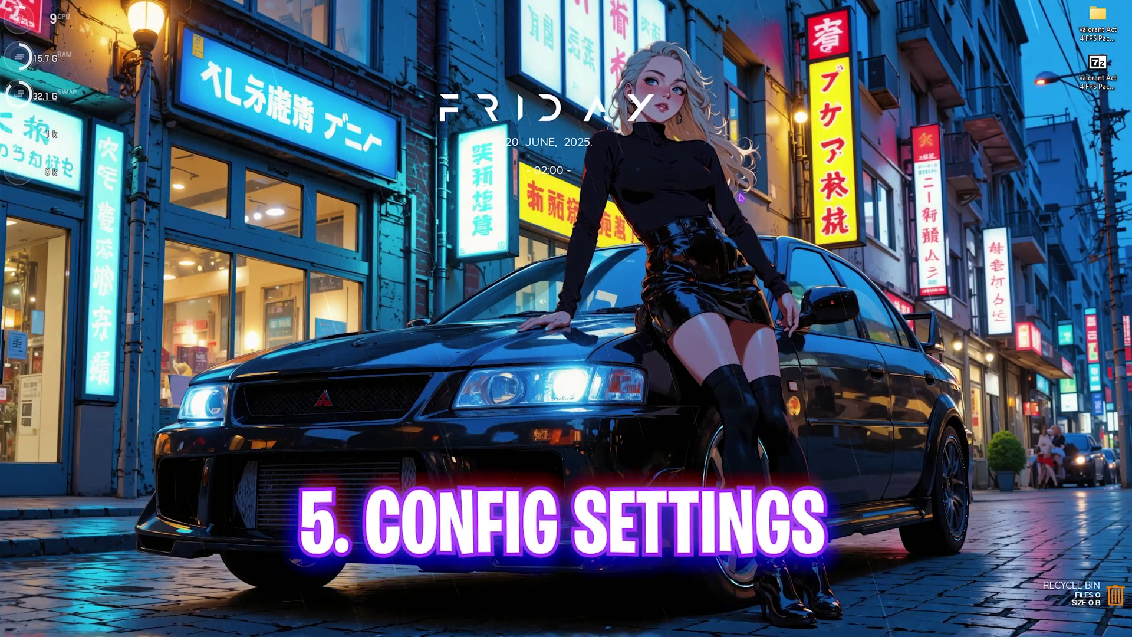
- Go to AppData\Local\VALORANT\Saved\Config, open the newest profile's Windows folder, and bring up options for GameUserSettings.ini
key(super+r)
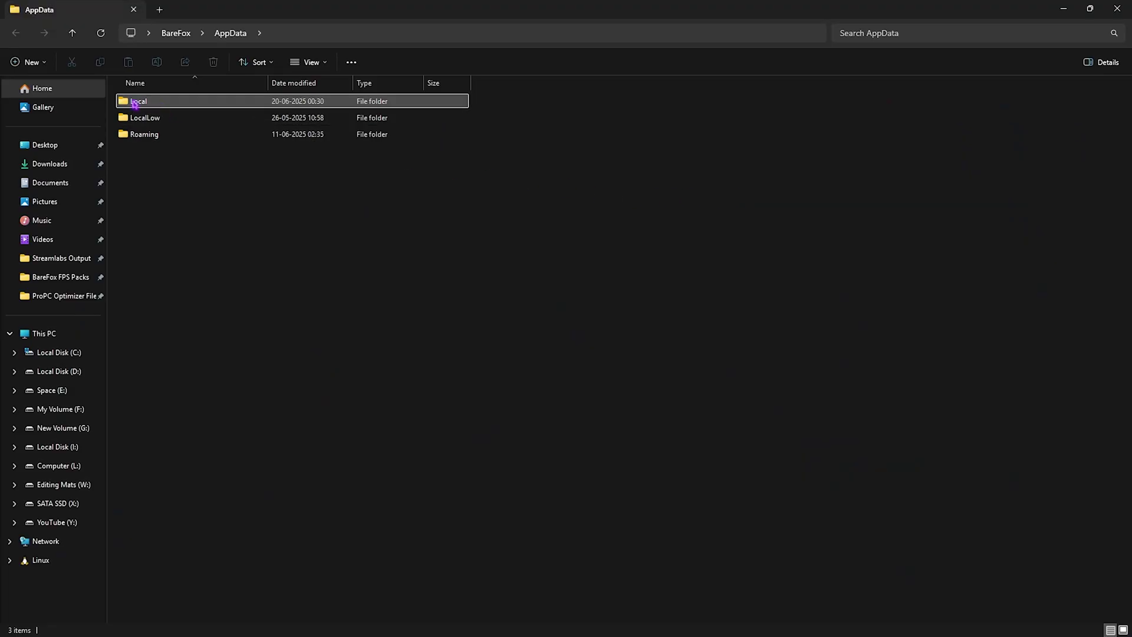
double_click(154, 101)
key(v)
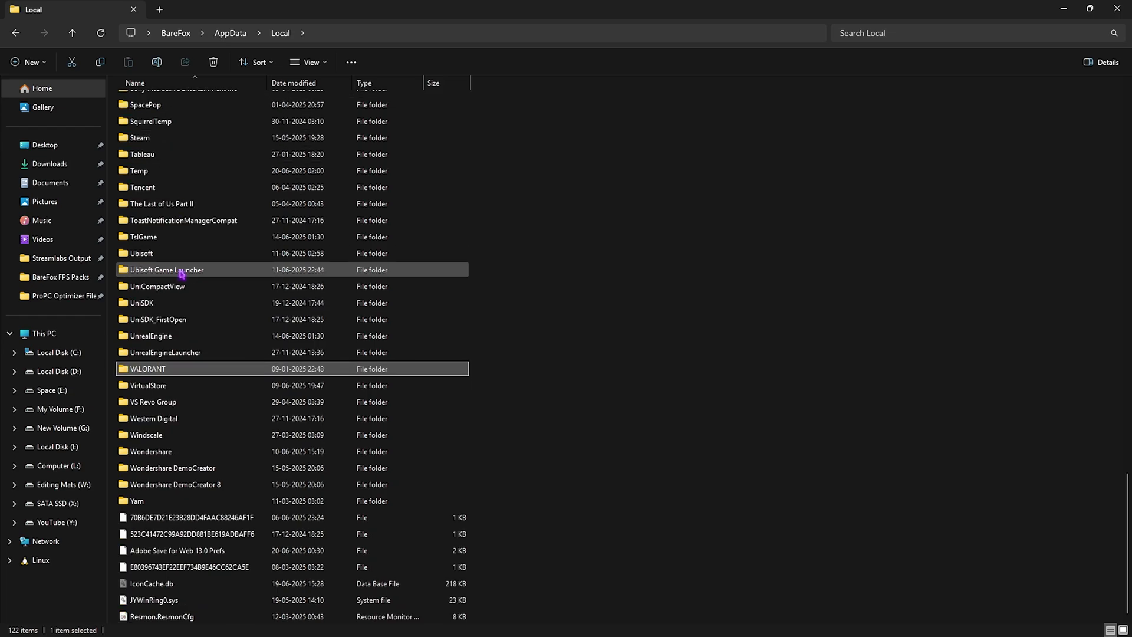
double_click(187, 375)
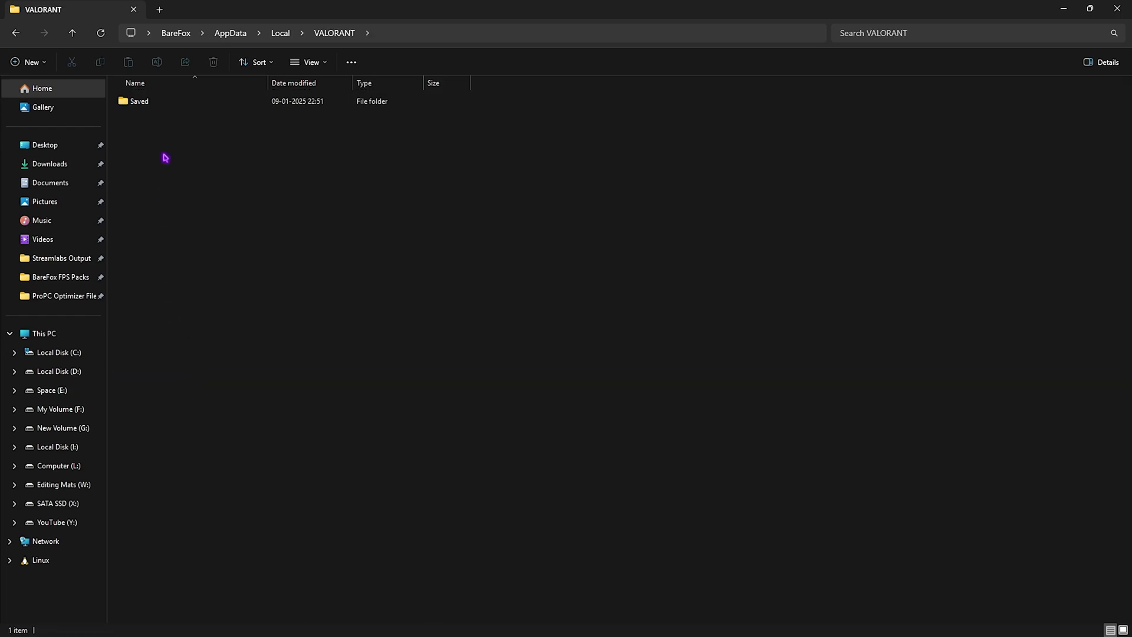
double_click(144, 105)
double_click(144, 105)
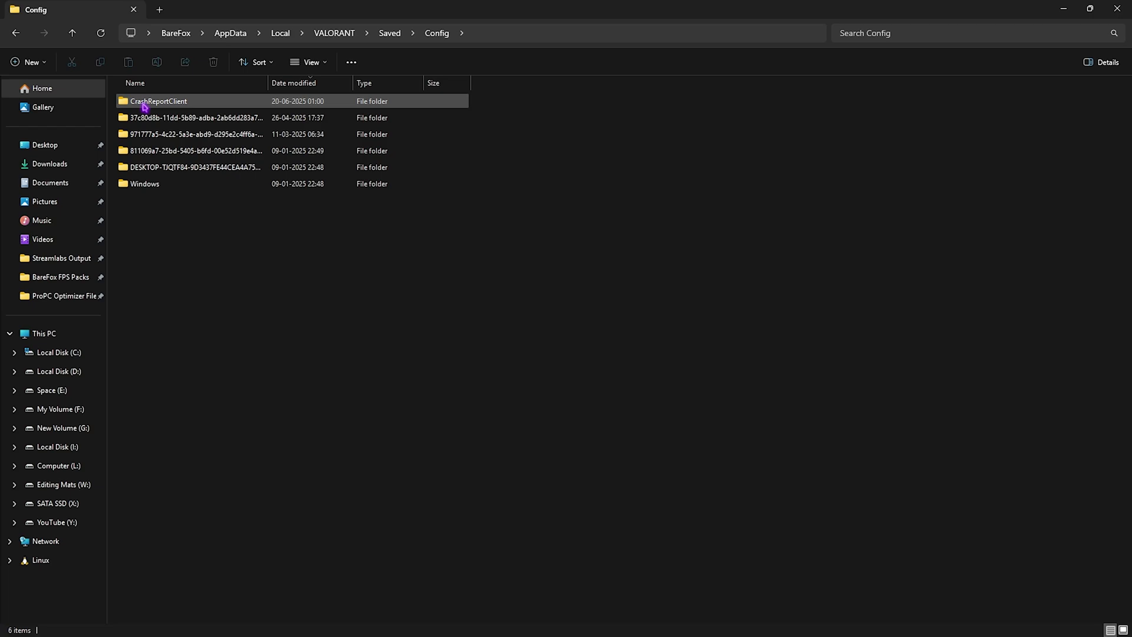
click(319, 83)
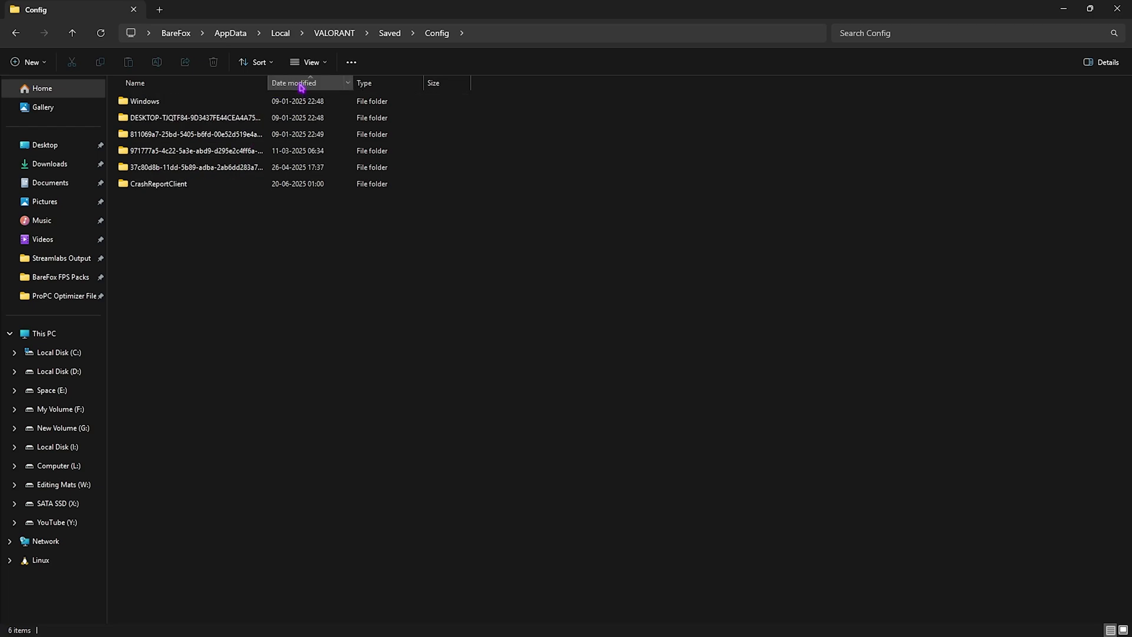
click(318, 83)
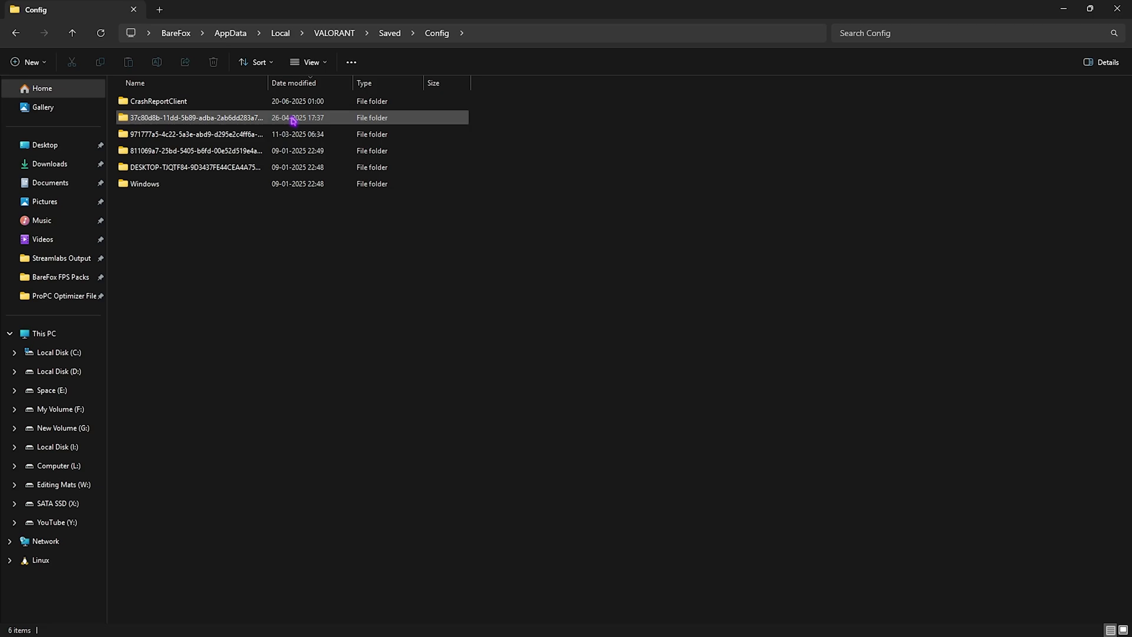
double_click(293, 120)
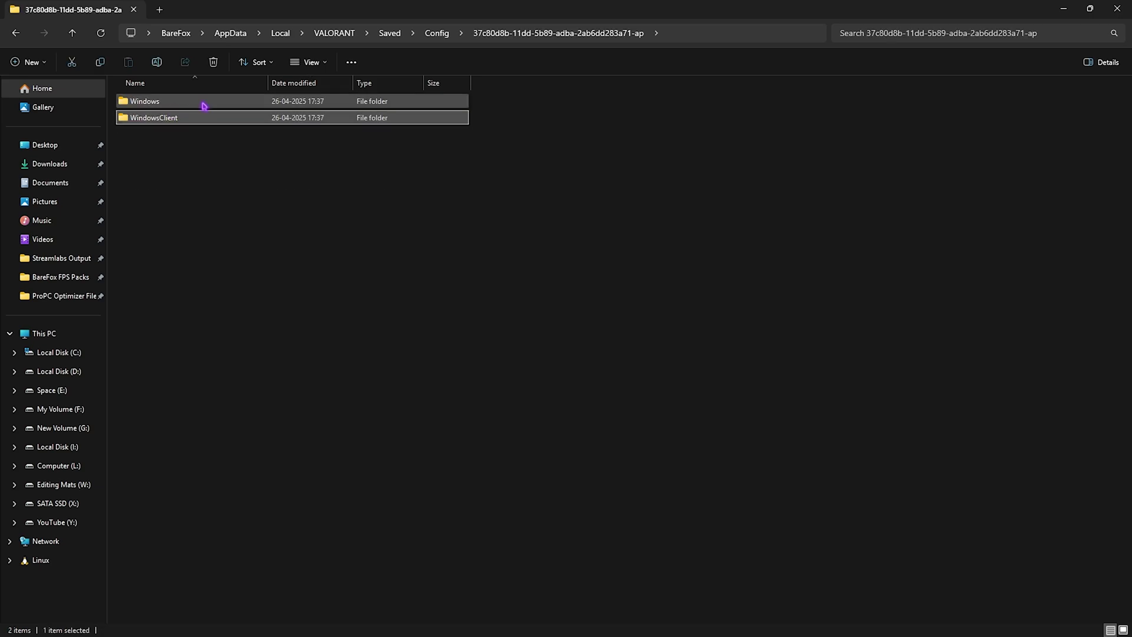
double_click(202, 103)
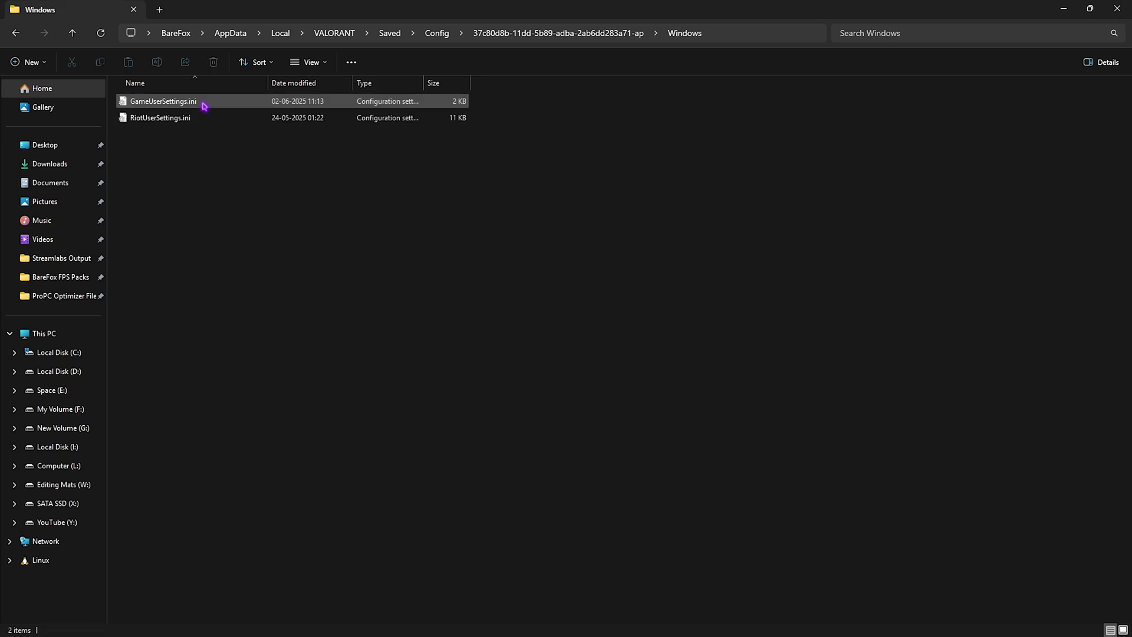
right_click(204, 105)
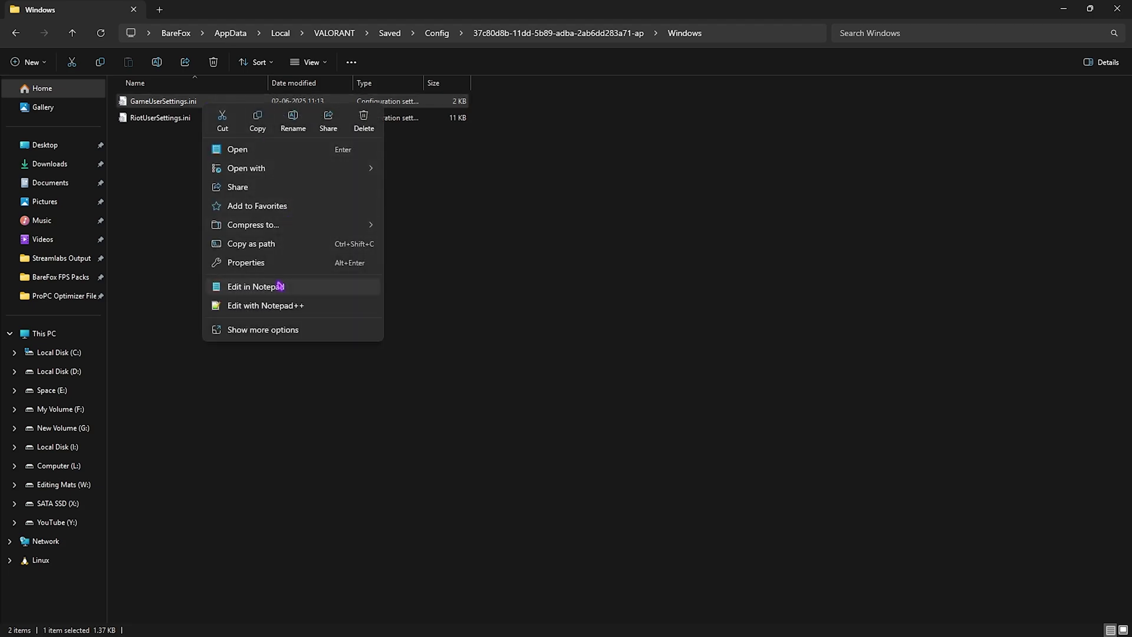
- Open GameUserSettings.ini in Notepad and review the bUseVSync and sg.* quality lines
click(279, 285)
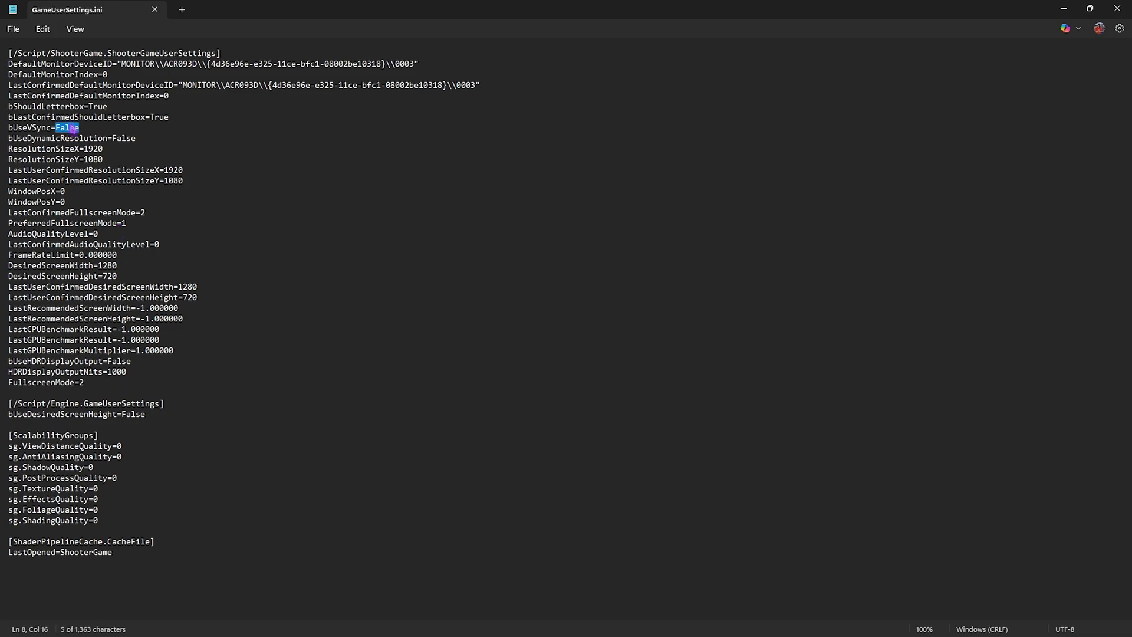
double_click(77, 232)
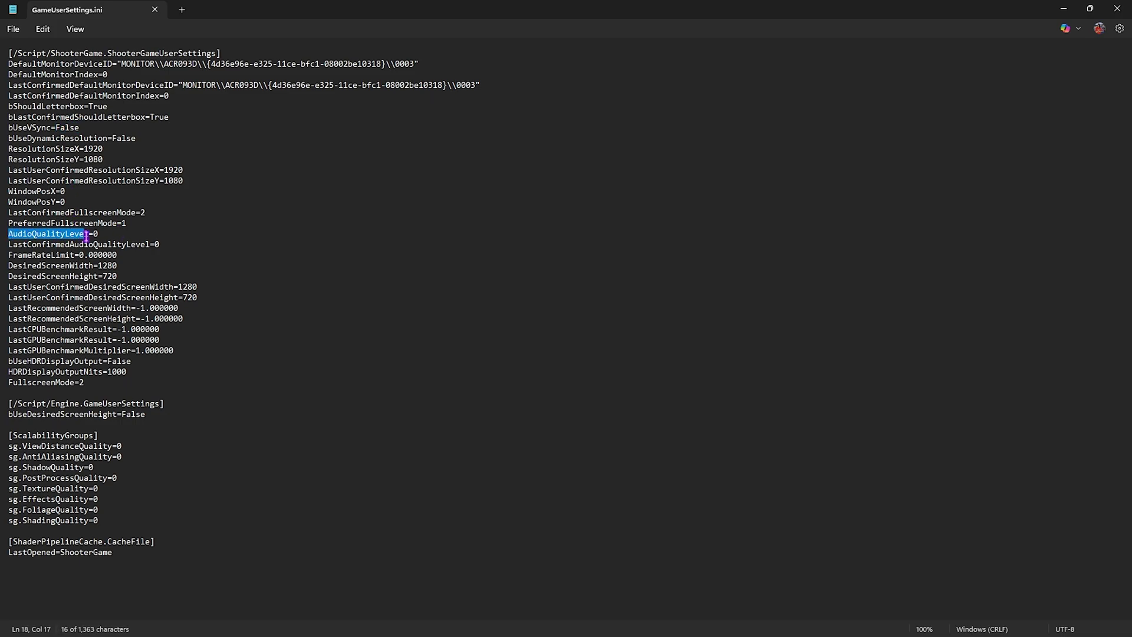
click(86, 233)
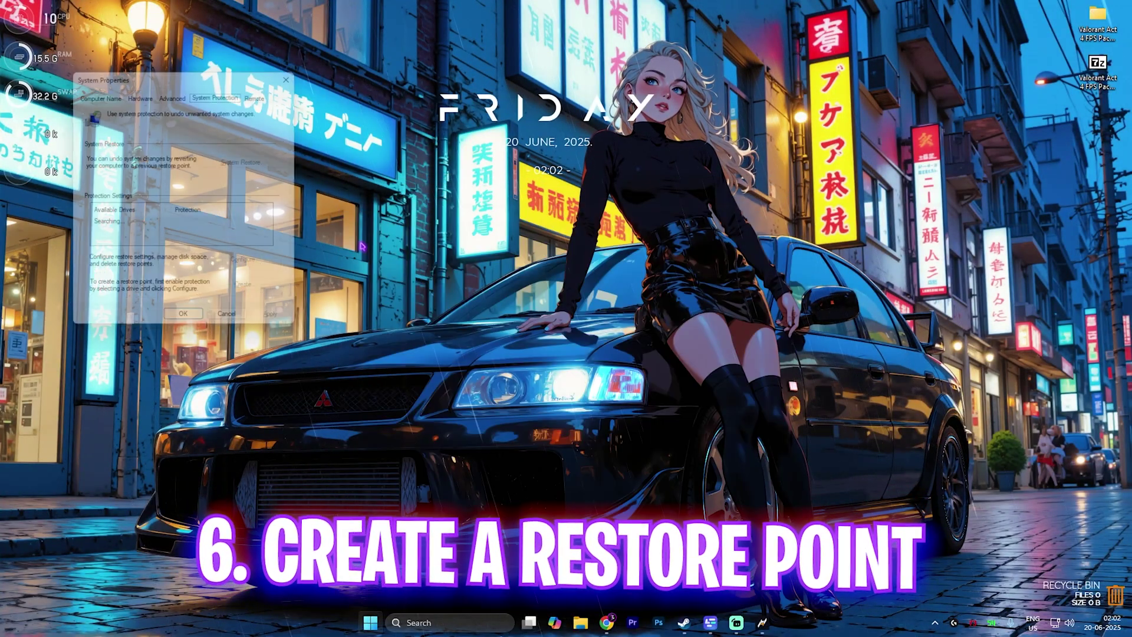
- Create a restore point named 'Valorant' for Local Disk (C:)
scroll(146, 240, down, 1)
click(141, 245)
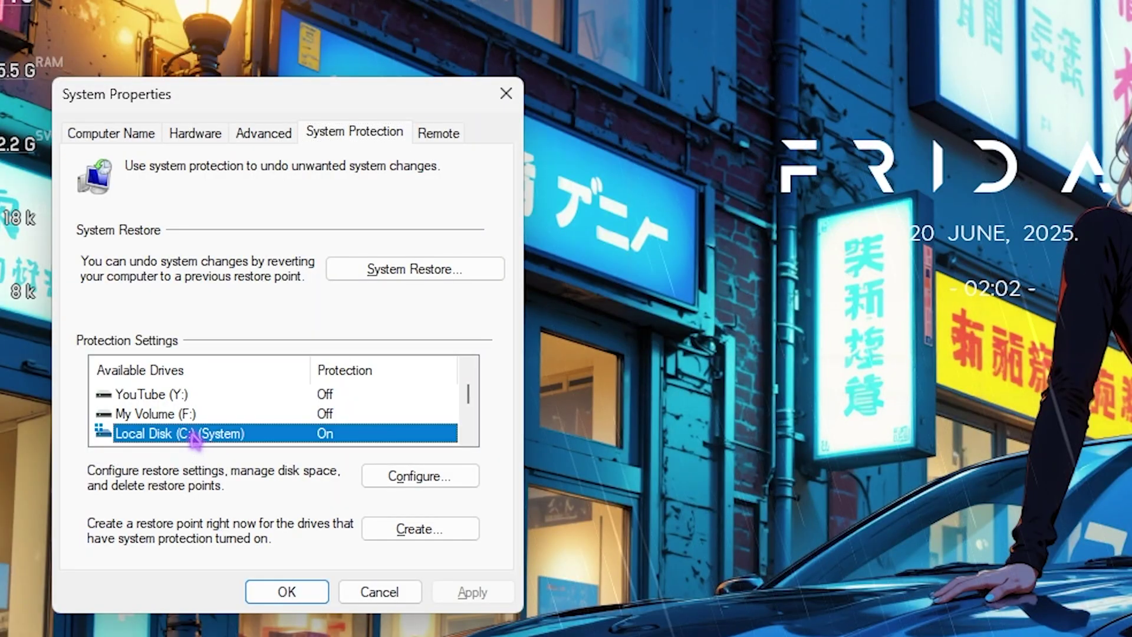
click(255, 293)
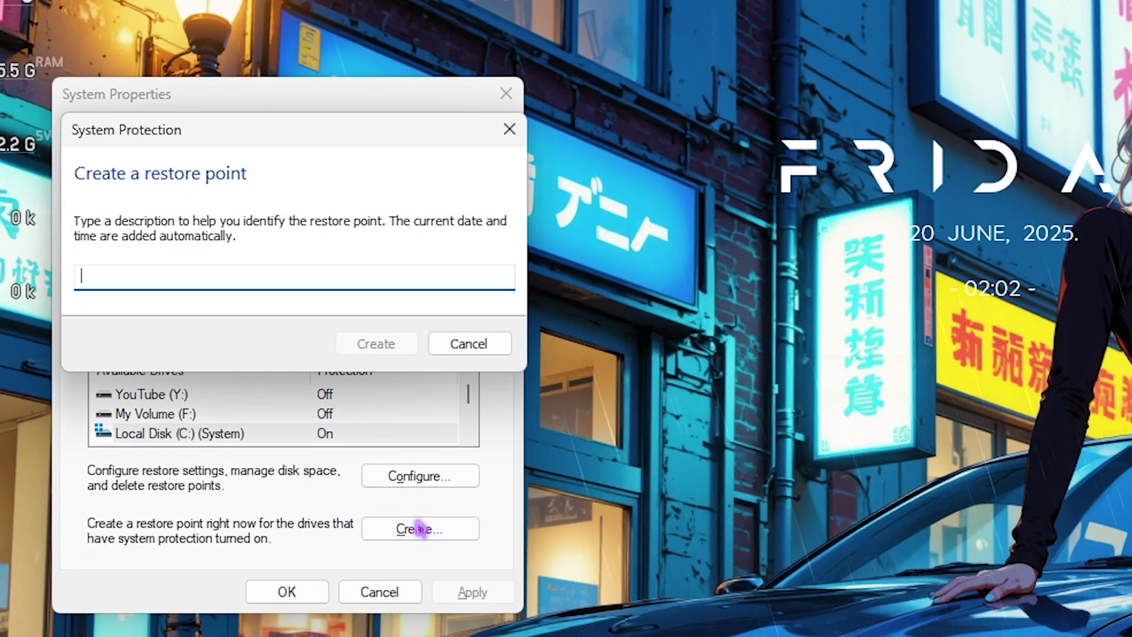
text(Valorant)
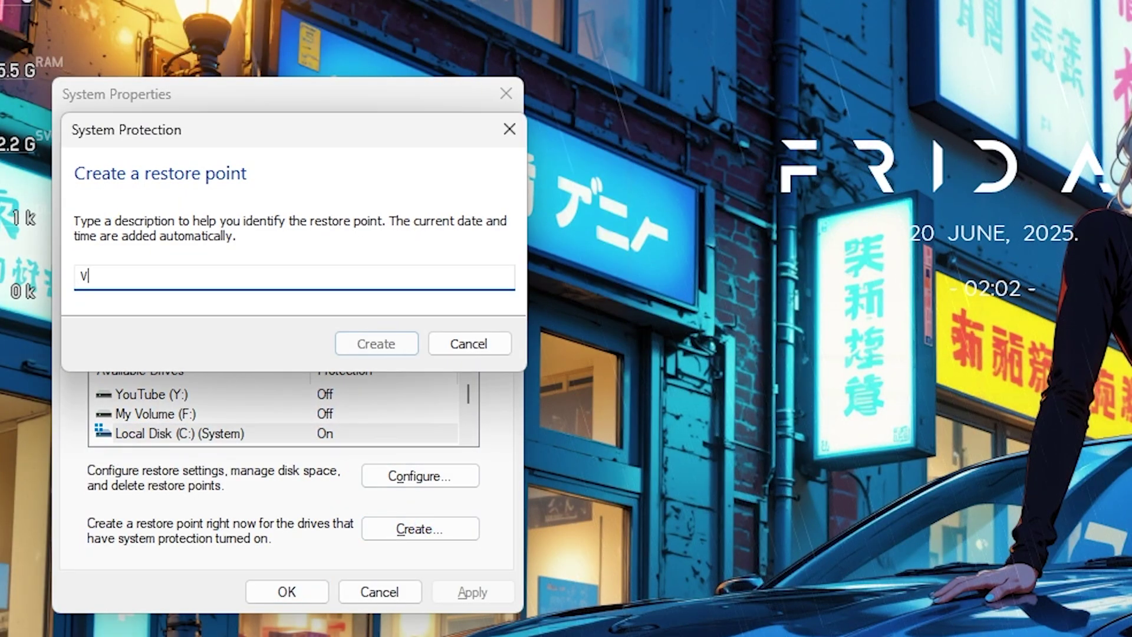
key(Return)
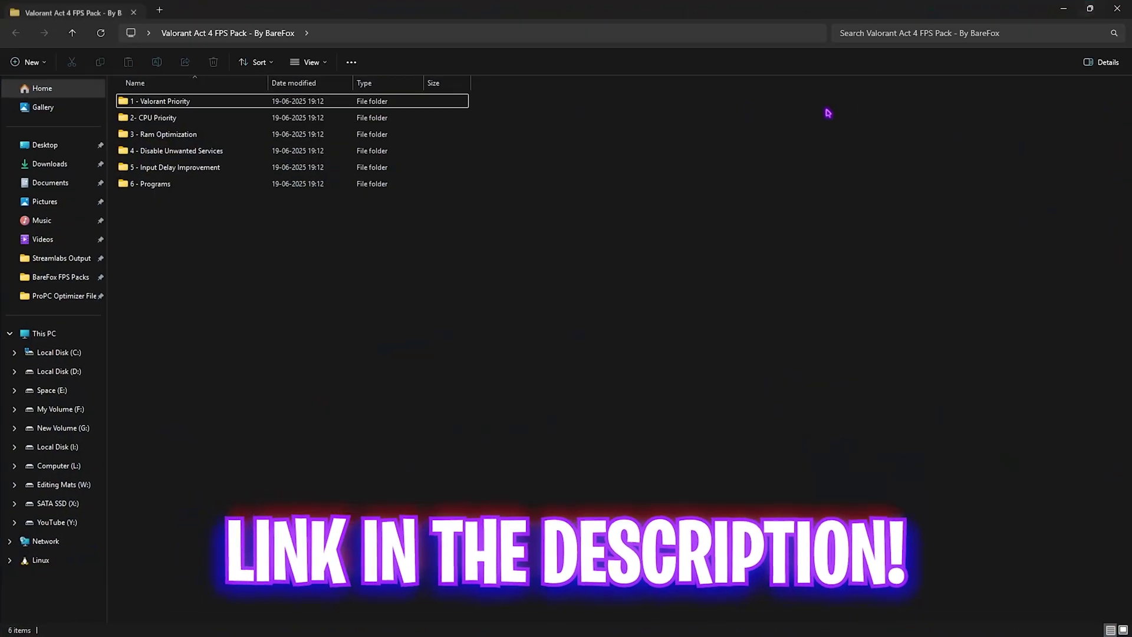
- Open the 1 - Valorant Priority folder, look over its three priority .reg files, and go back up
drag(226, 228, 194, 104)
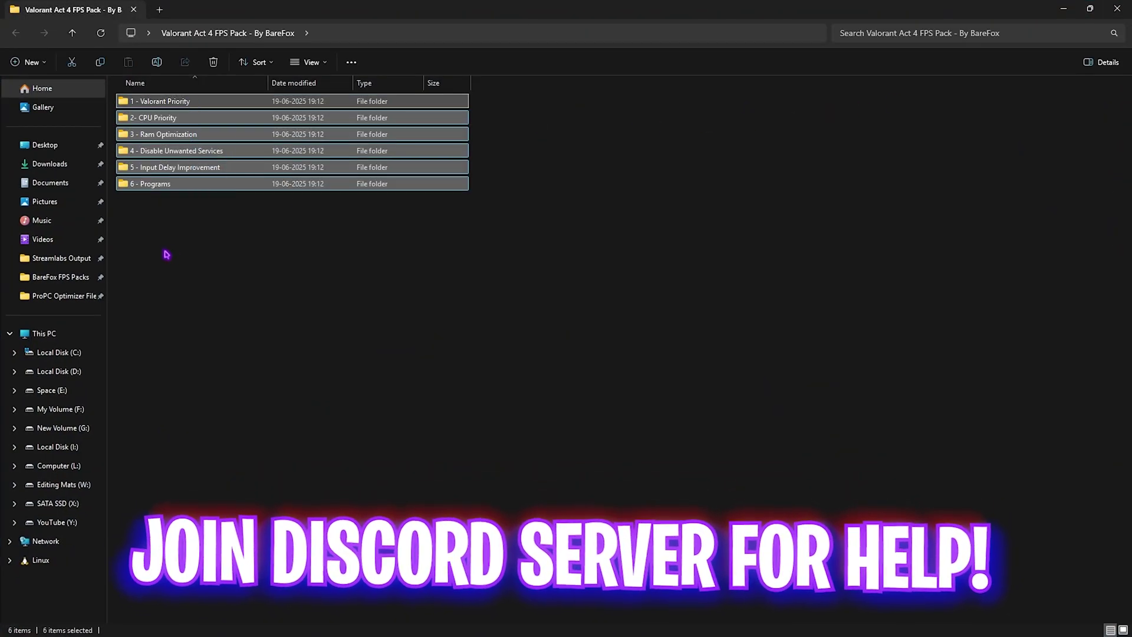
double_click(189, 101)
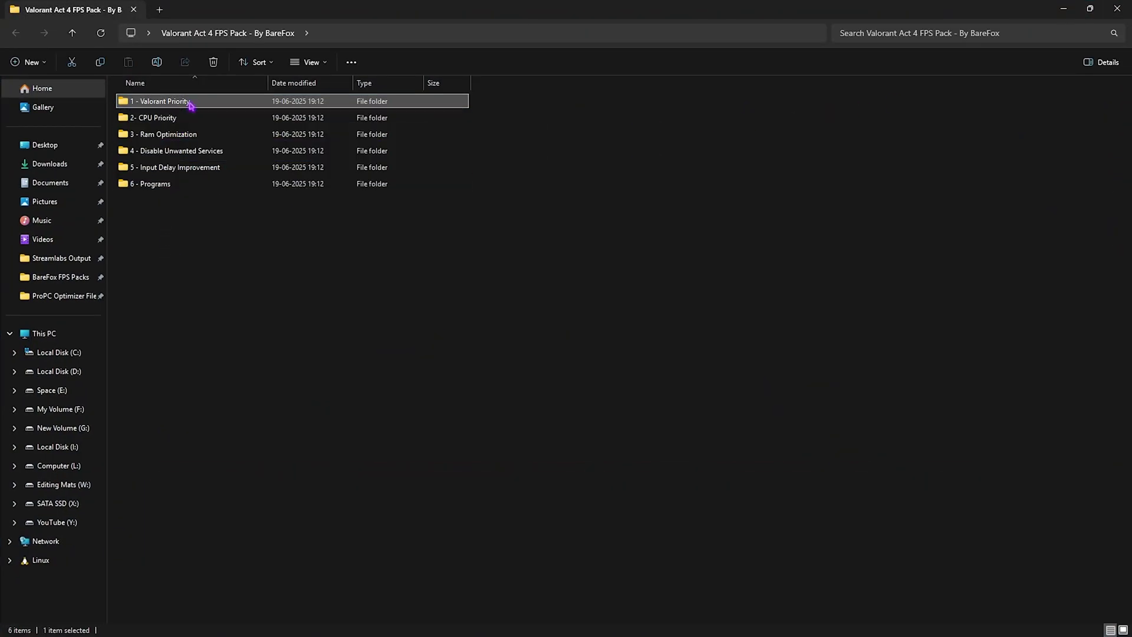
key(ctrl+a)
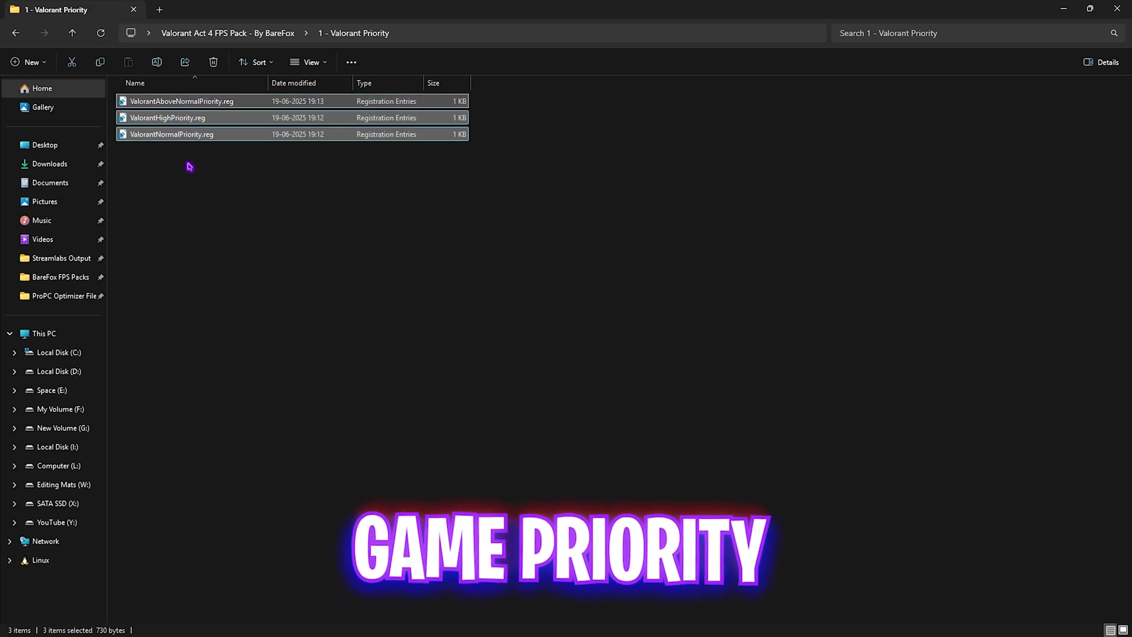
click(190, 220)
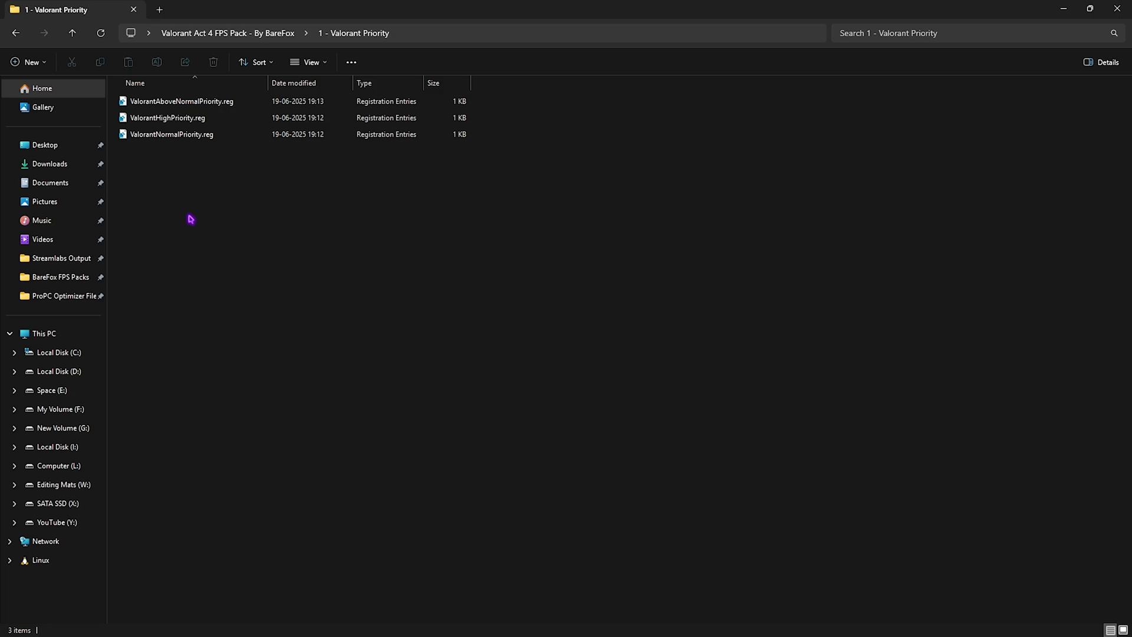
click(197, 34)
- Look inside the 2- CPU Priority folder and its INTEL subfolder, then return to the pack folder
double_click(158, 120)
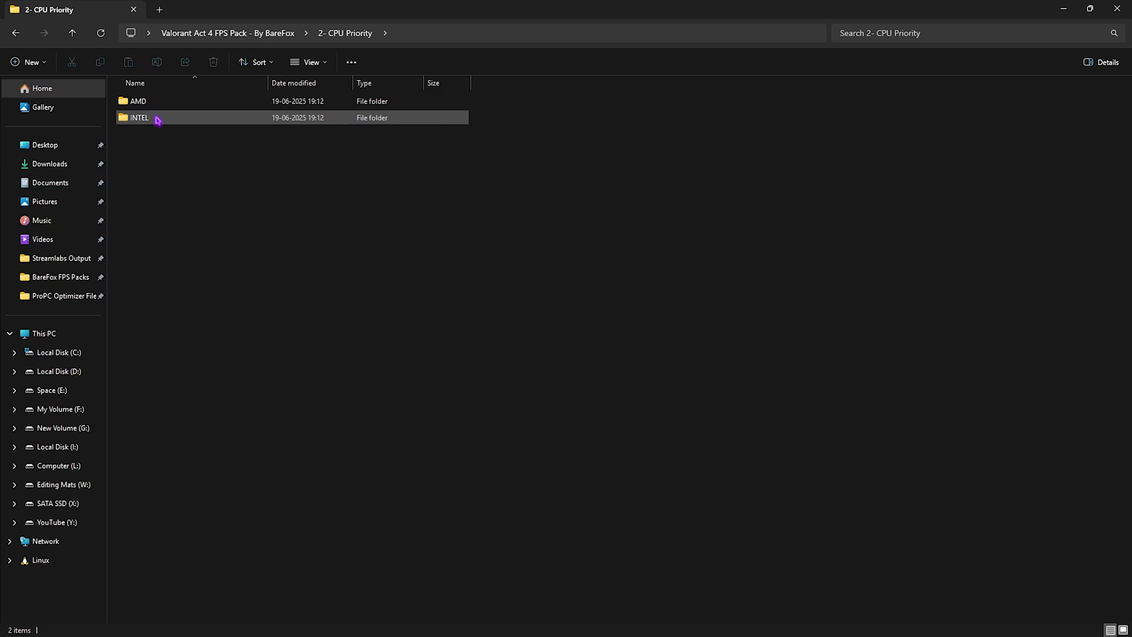
double_click(157, 119)
click(341, 33)
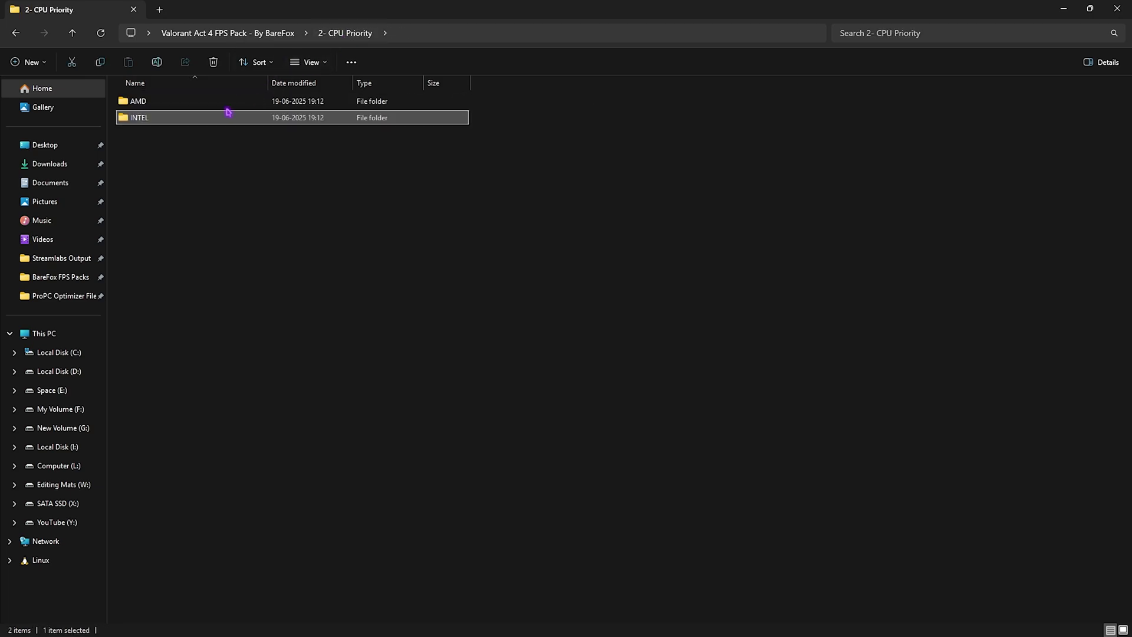
click(224, 33)
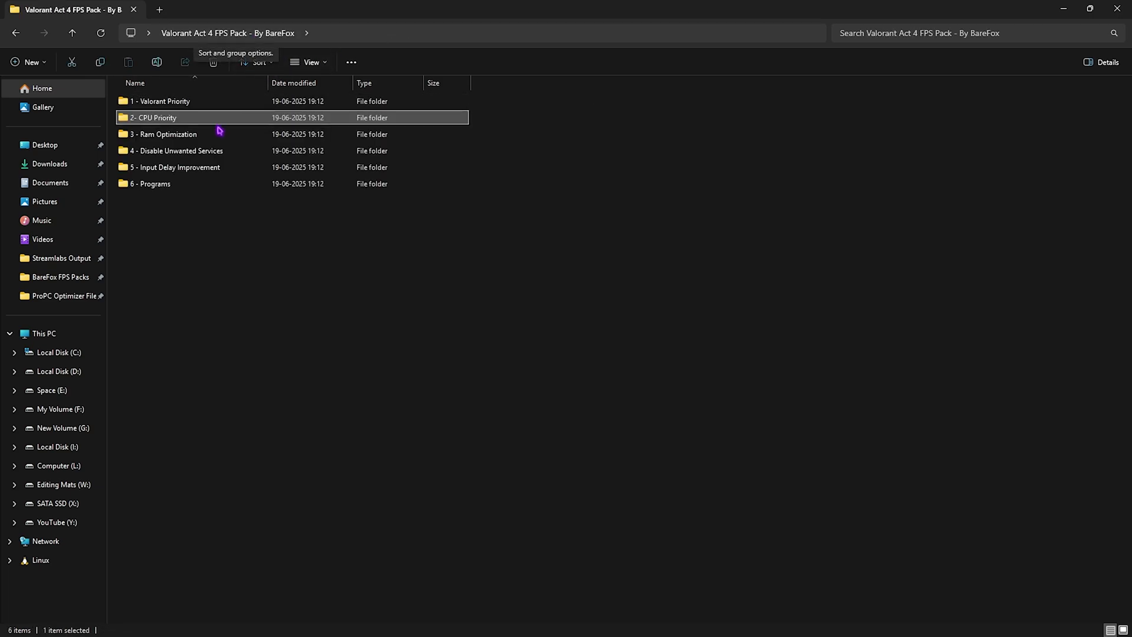
- In 3 - Ram Optimization, pick out the 32GB Ram.reg and Reset to Default.reg files
double_click(208, 135)
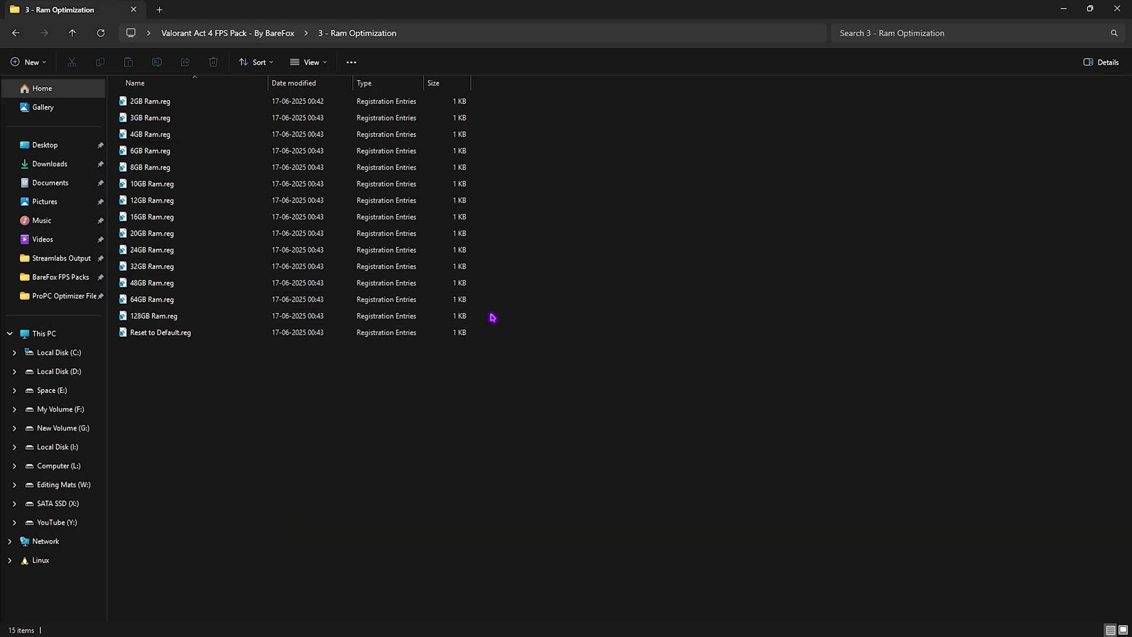
drag(493, 316, 425, 96)
click(544, 200)
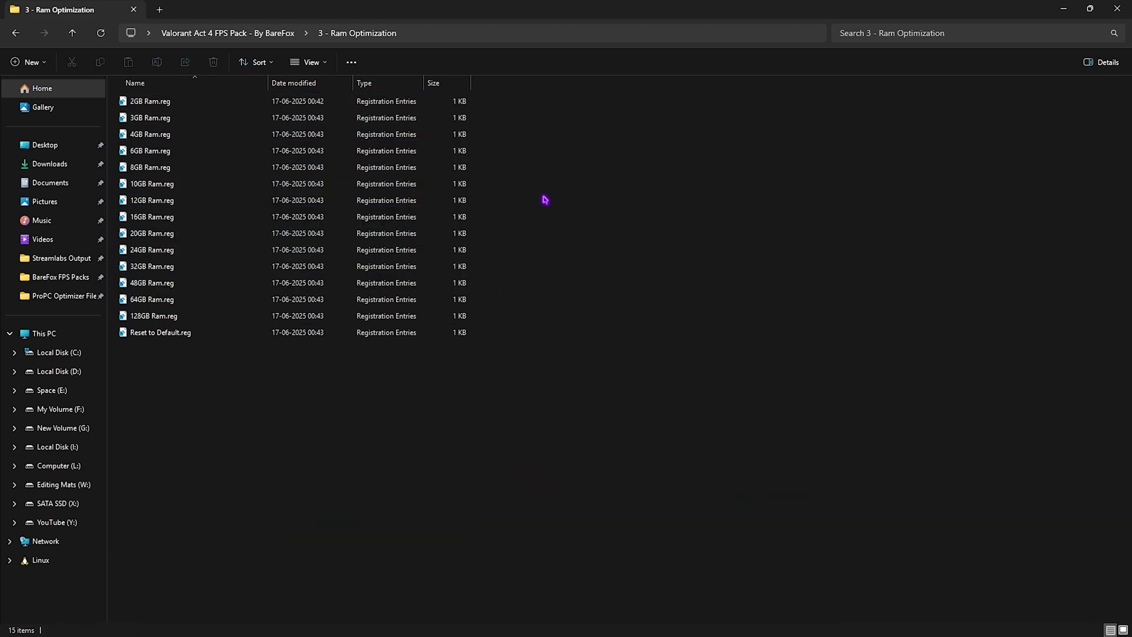
click(239, 267)
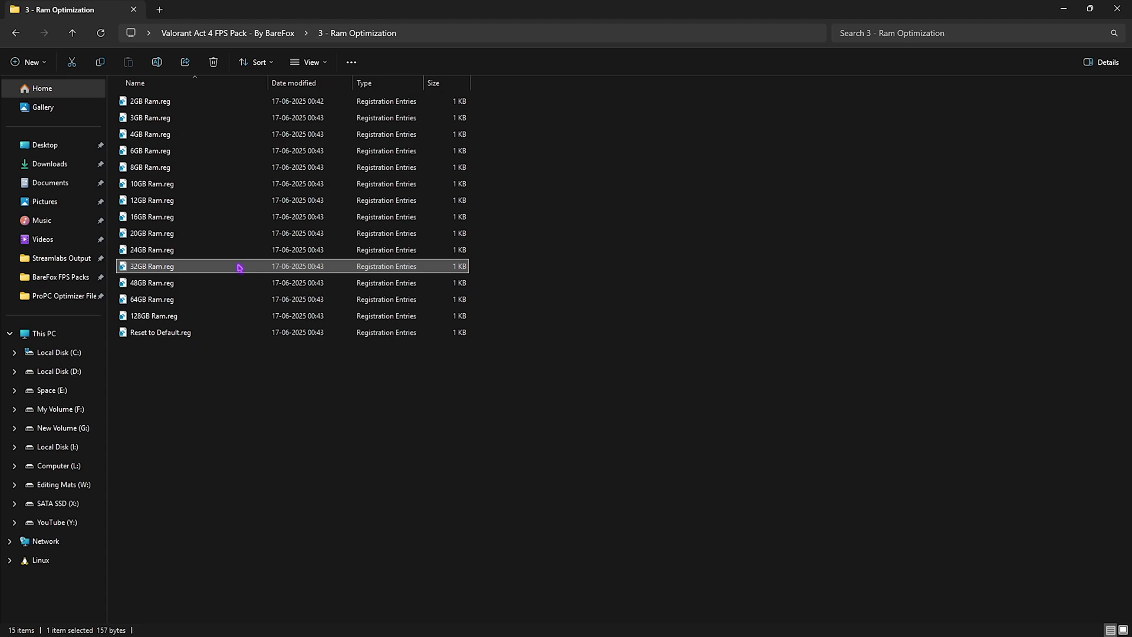
click(190, 333)
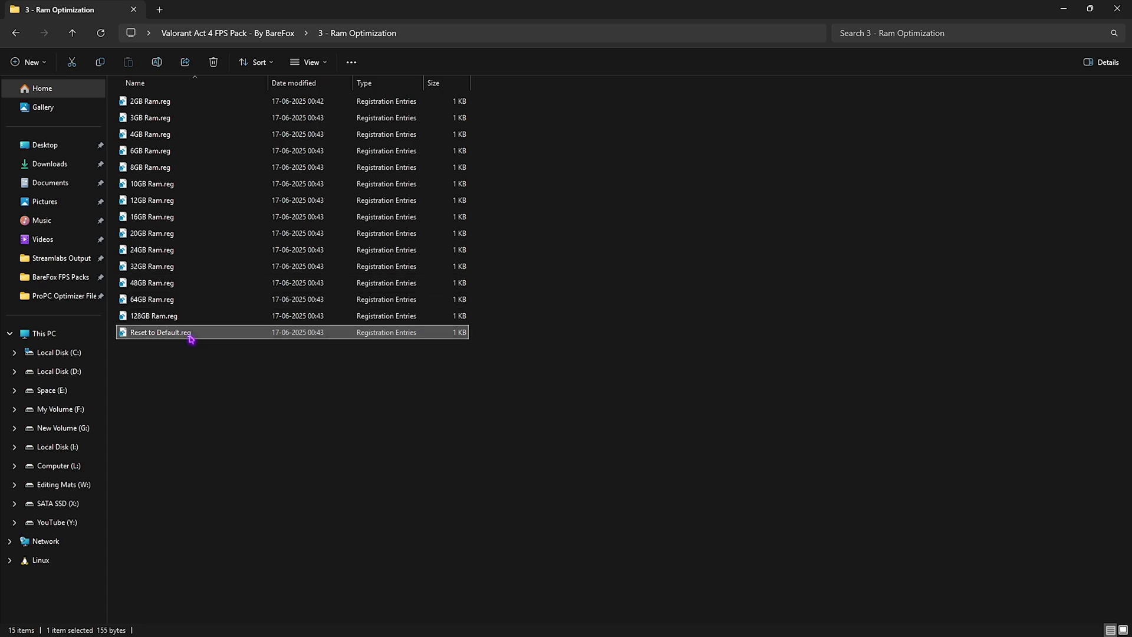
key(alt+Left)
- In 4 - Disable Unwanted Services, select Disable Bluetooth Services.reg and Disable Printer Services.reg
double_click(170, 151)
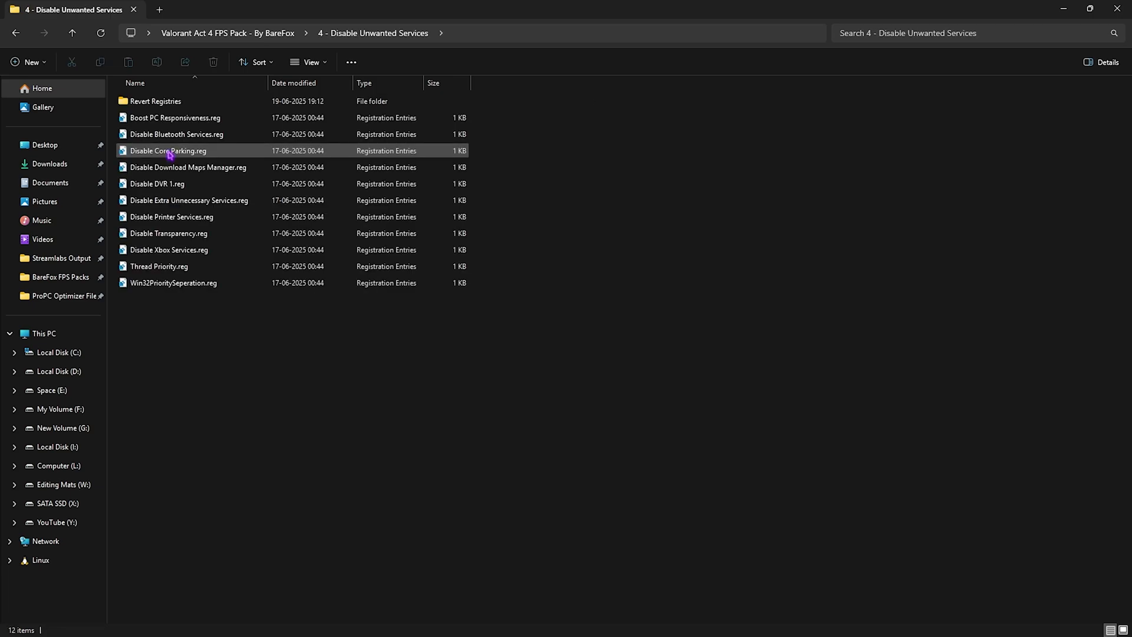
drag(182, 359, 227, 122)
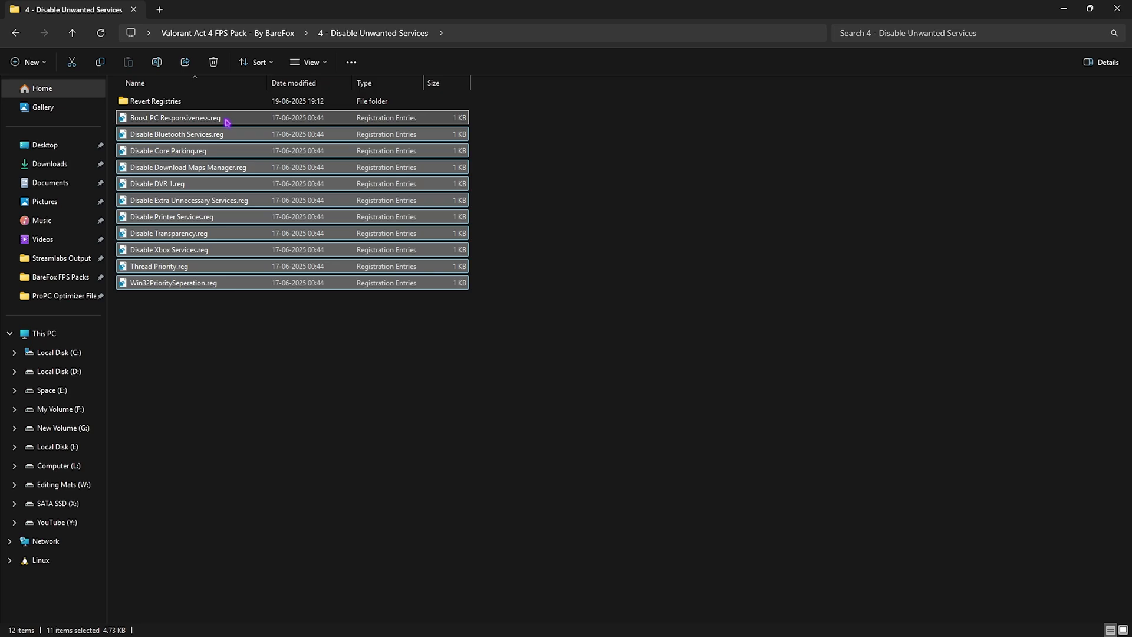
click(162, 301)
click(190, 134)
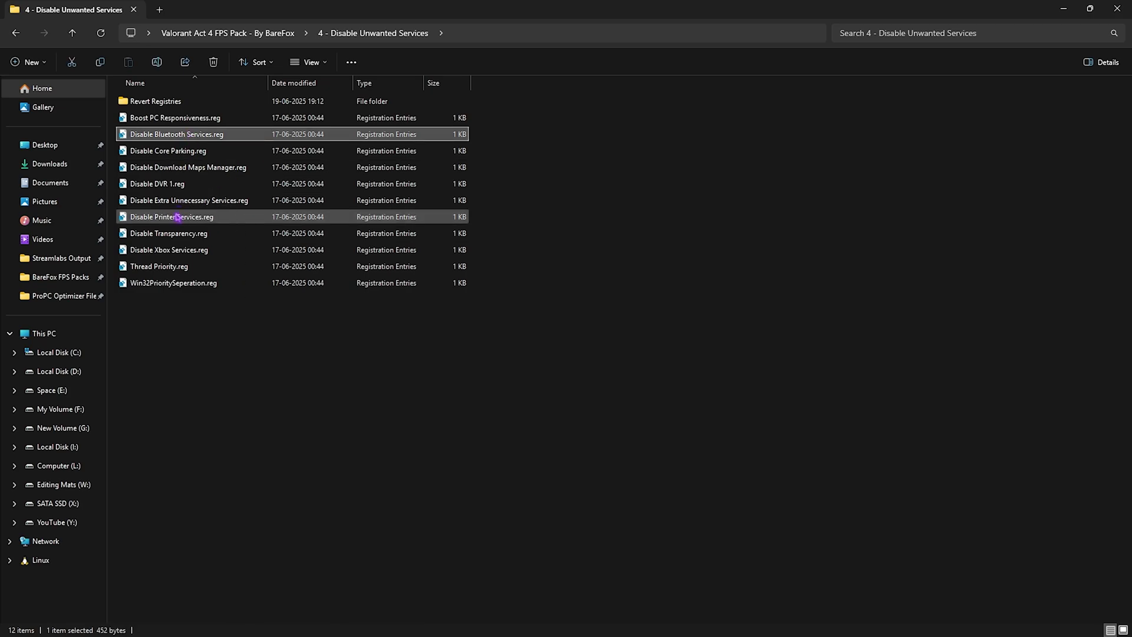
ctrl+click(178, 217)
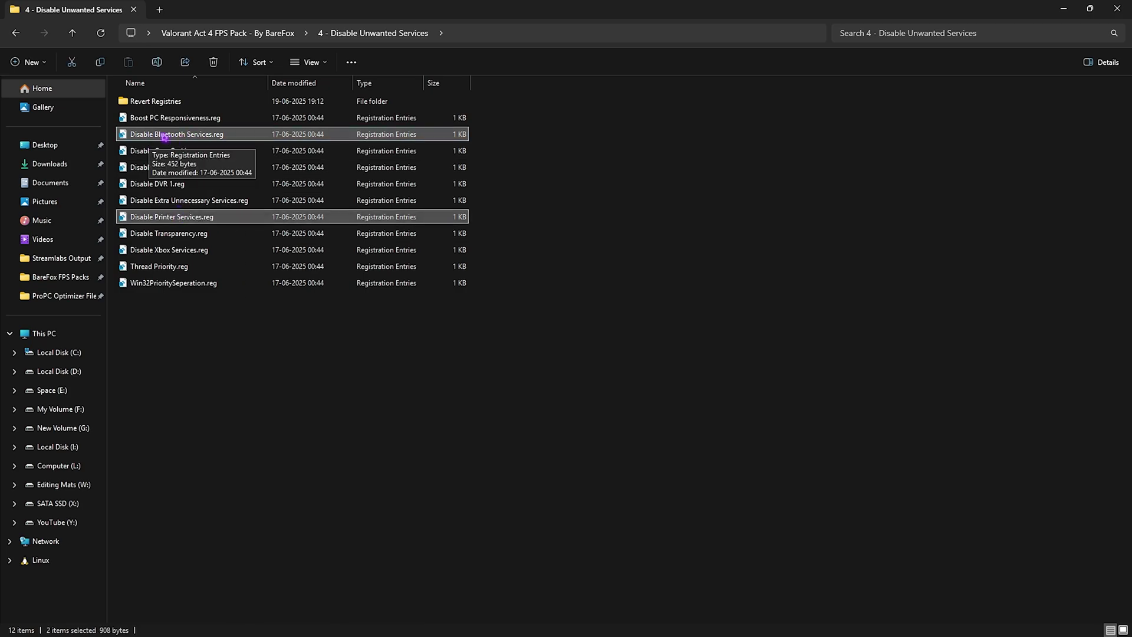
- Check the Revert Registries folder's files, then return to the Valorant Act 4 FPS Pack folder
double_click(172, 101)
drag(170, 232, 177, 102)
click(204, 254)
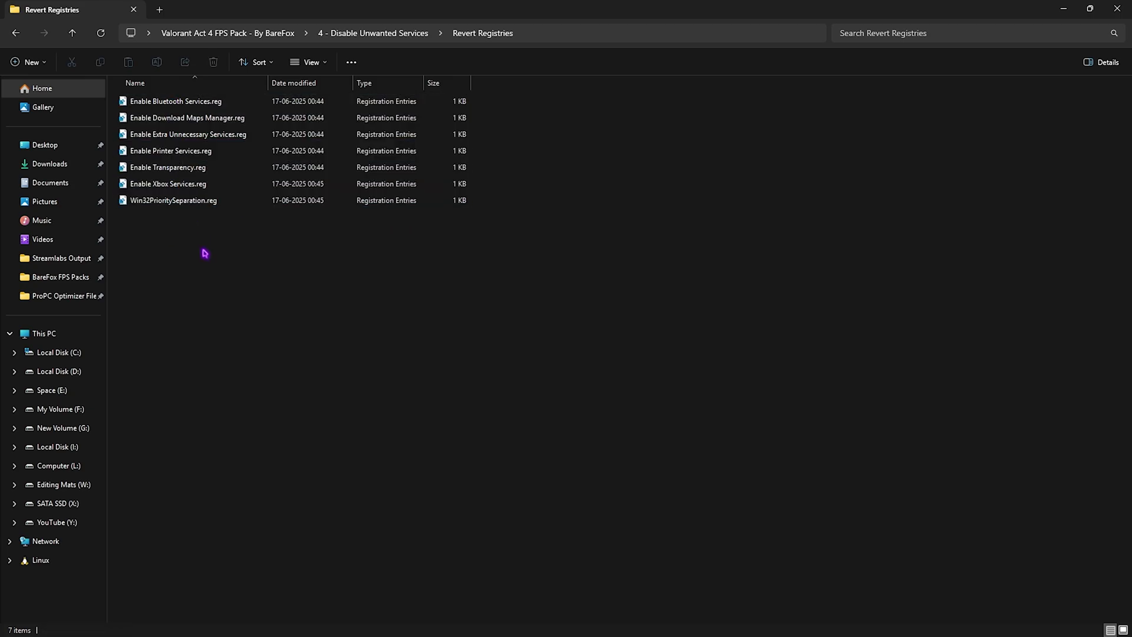
key(alt+Up)
key(alt+Up)
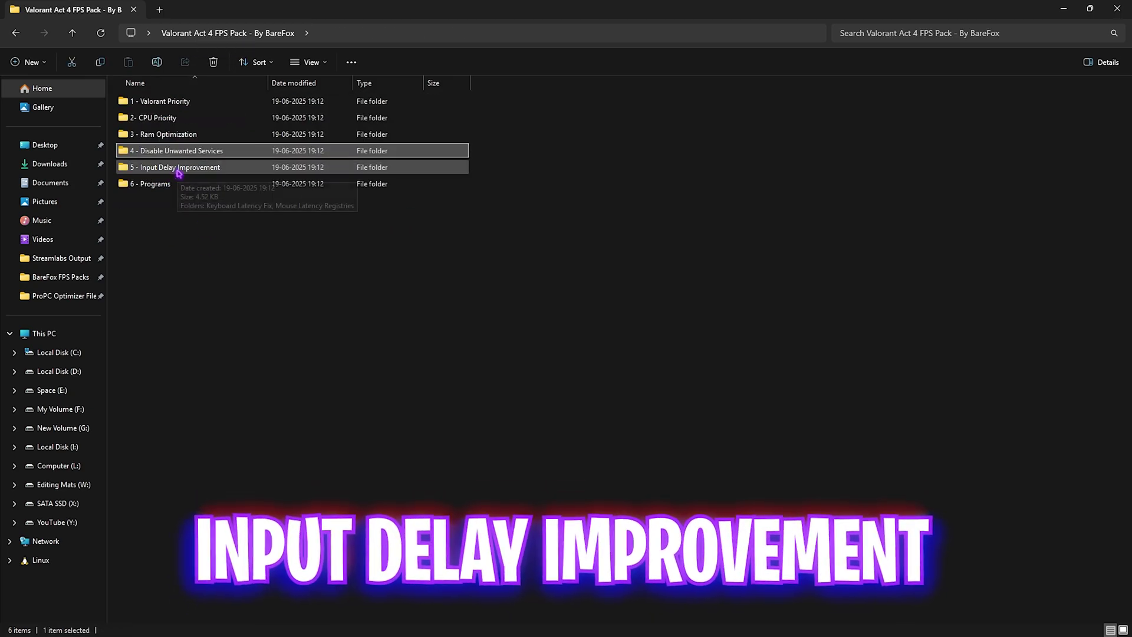
double_click(179, 171)
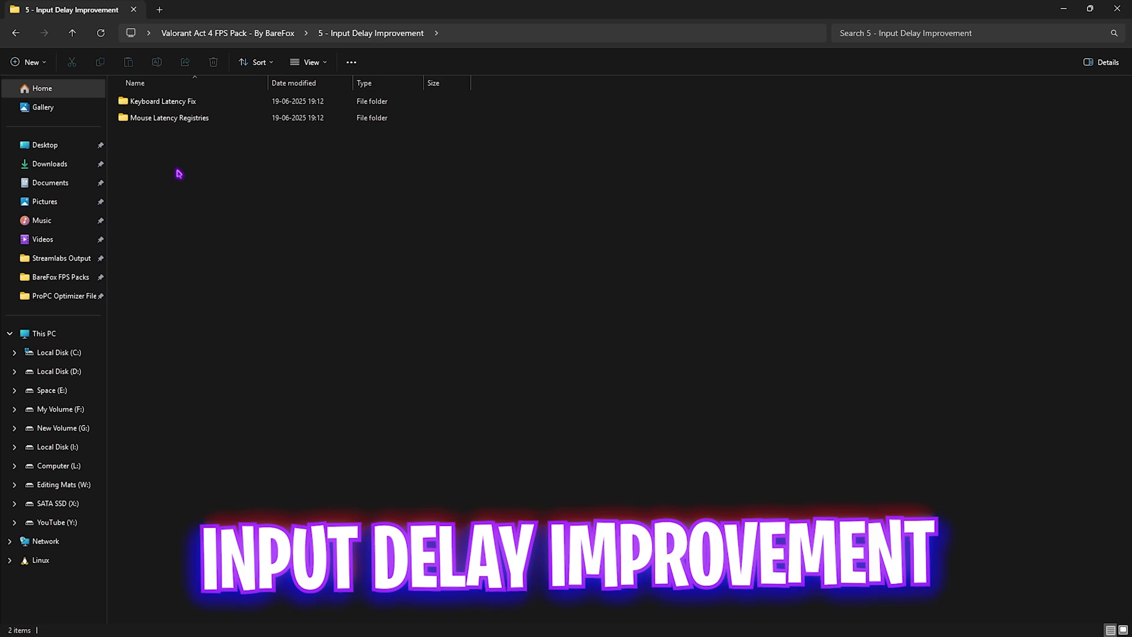
double_click(183, 111)
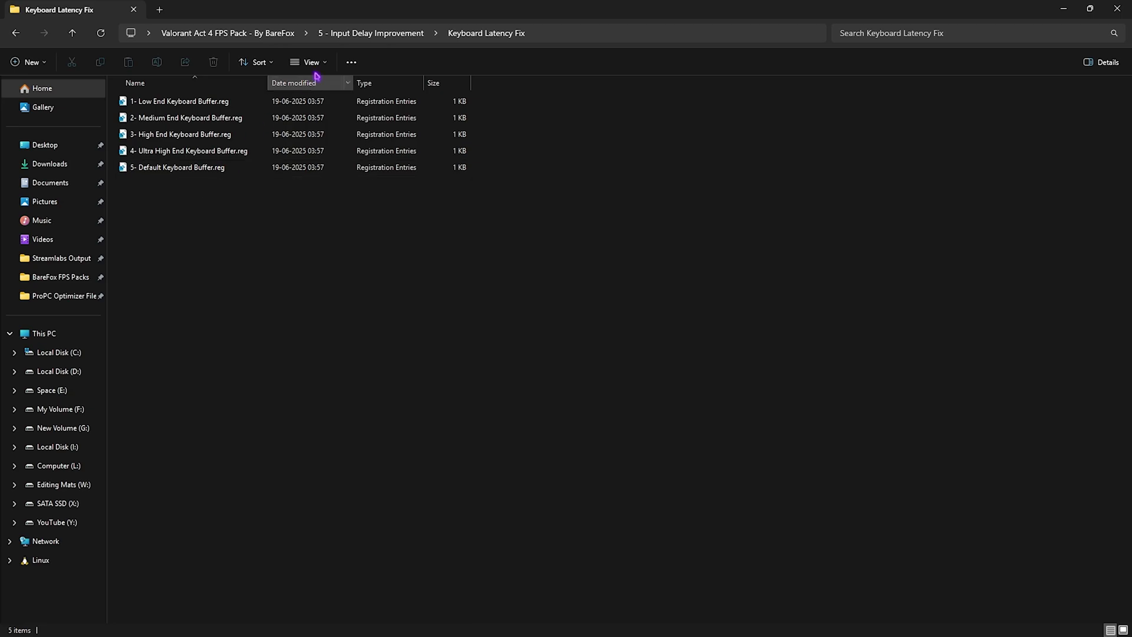
key(alt+Left)
double_click(152, 118)
click(170, 107)
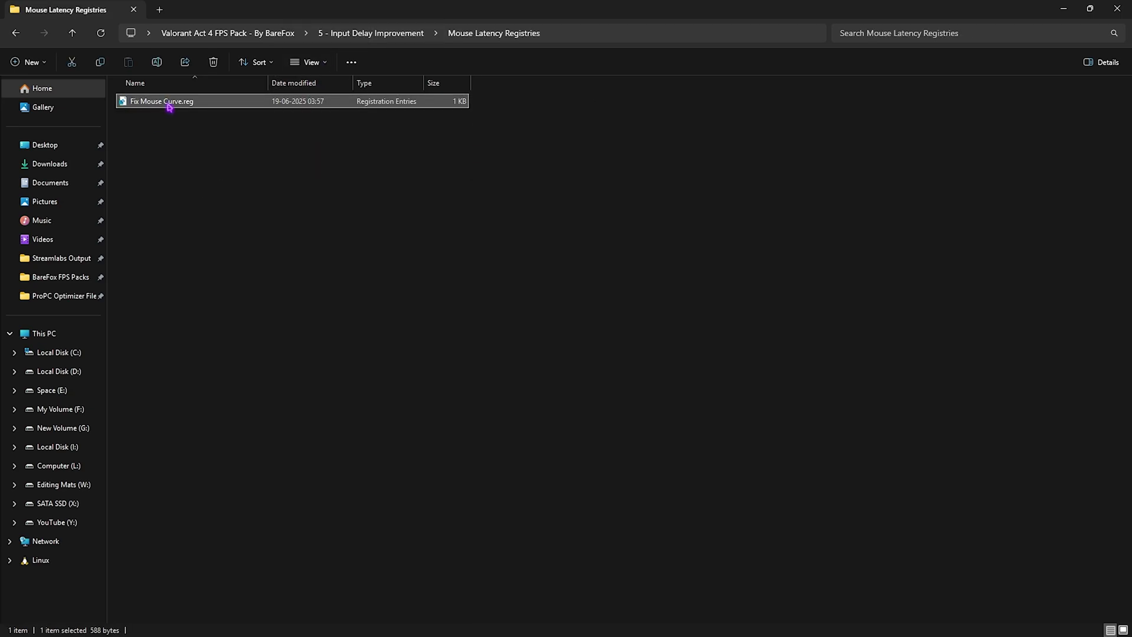
right_click(169, 108)
click(235, 285)
double_click(184, 292)
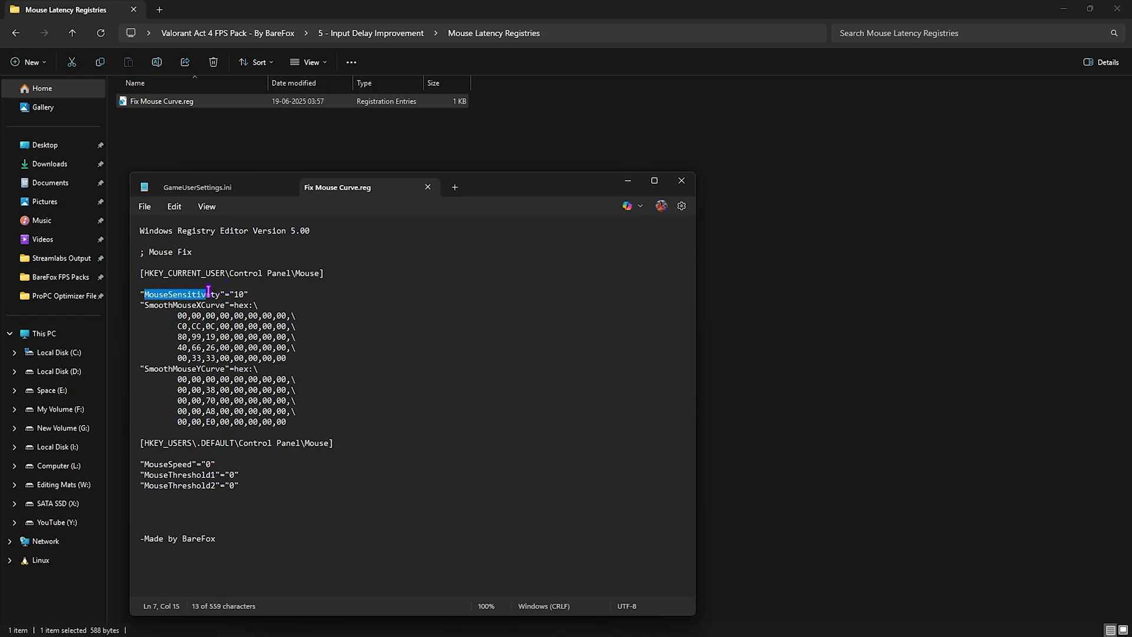
click(208, 292)
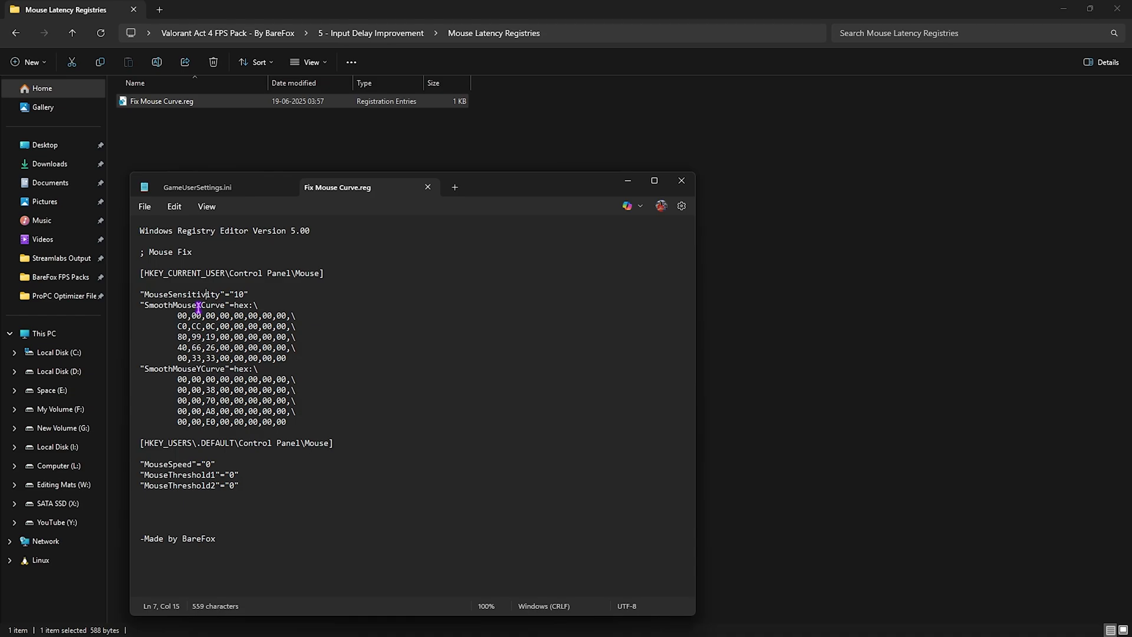
key(alt+F4)
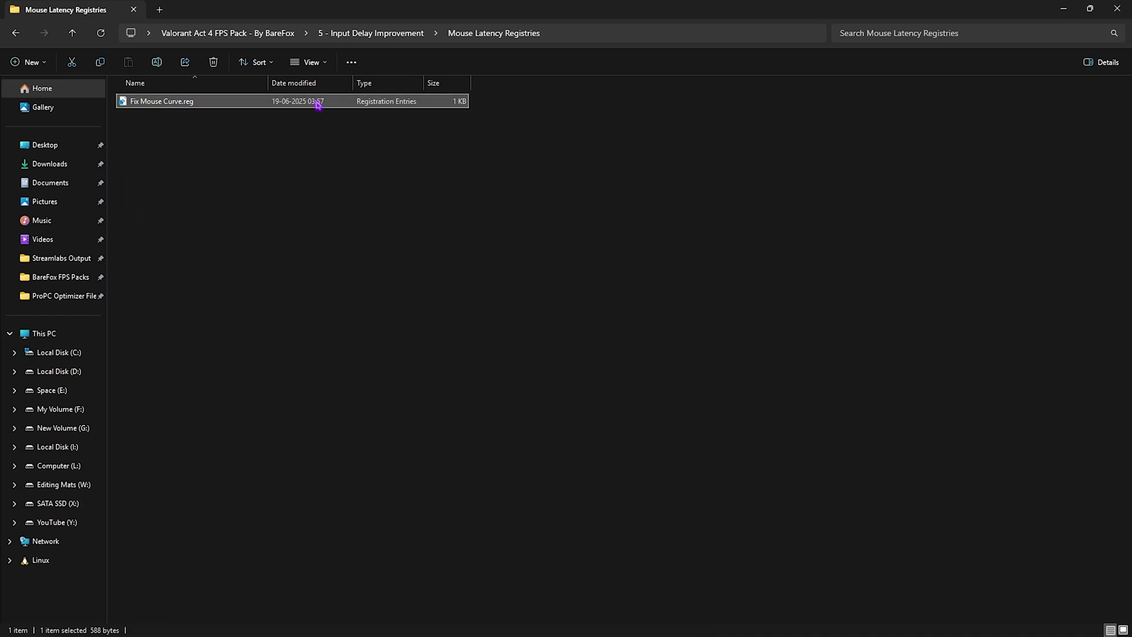
click(271, 33)
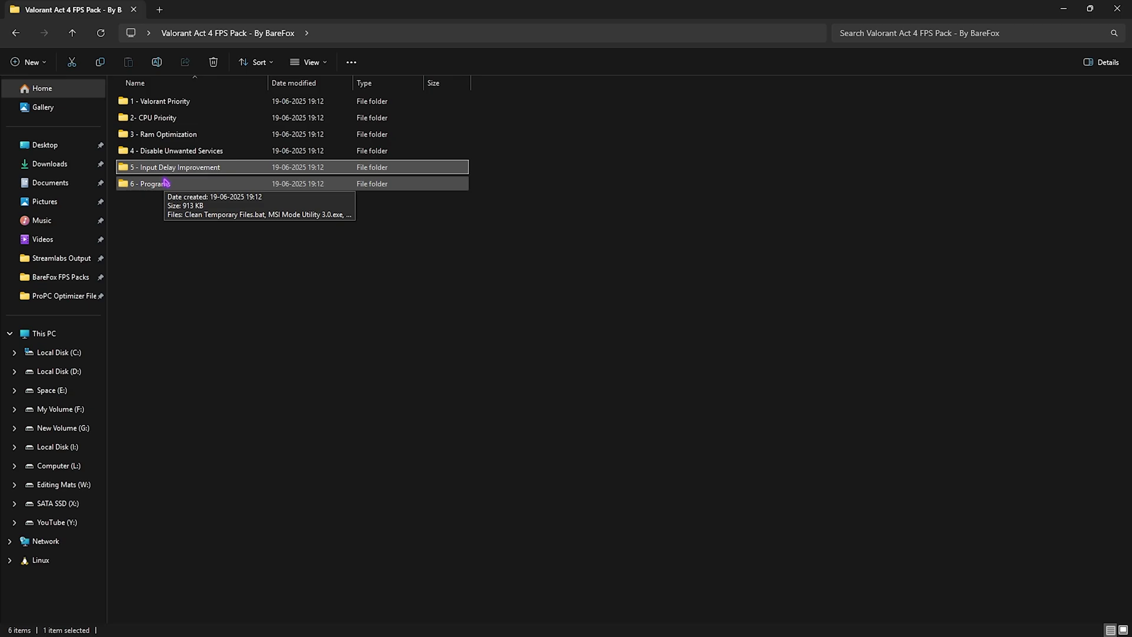
- Run Clean Temporary Files.bat from 6 - Programs as administrator to delete all temporary files
double_click(176, 185)
drag(161, 182, 207, 91)
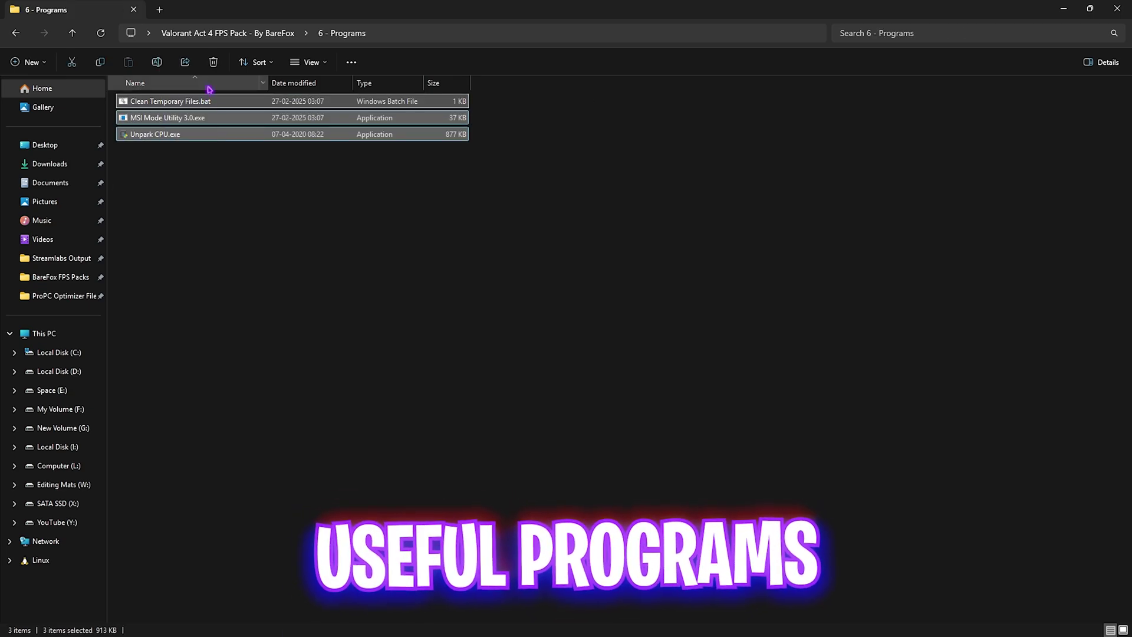
click(207, 159)
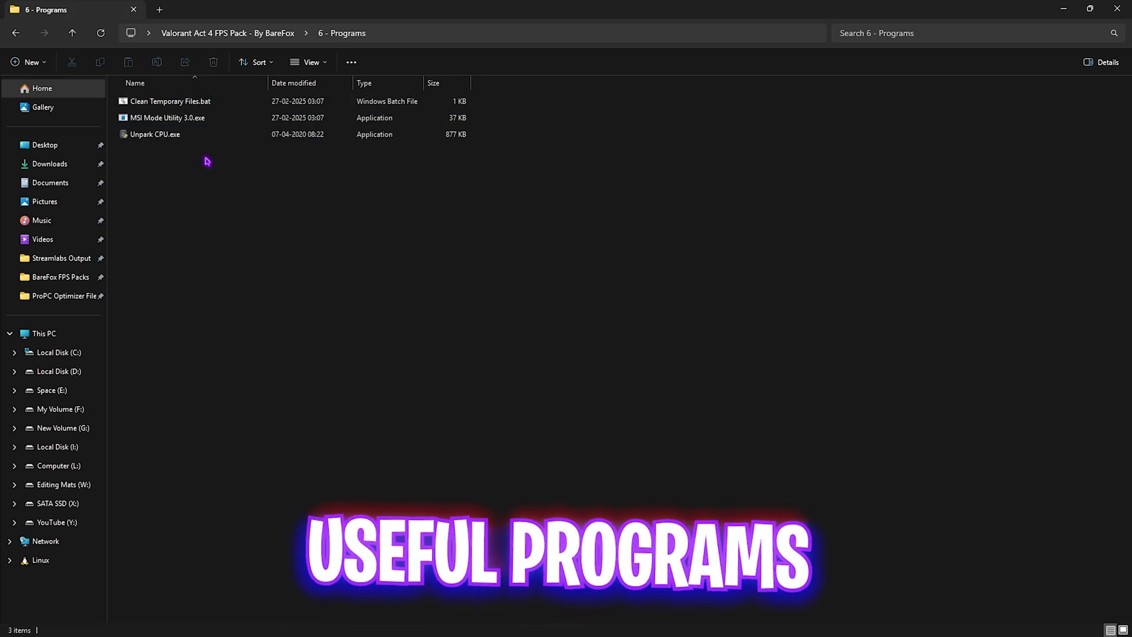
click(184, 102)
right_click(185, 102)
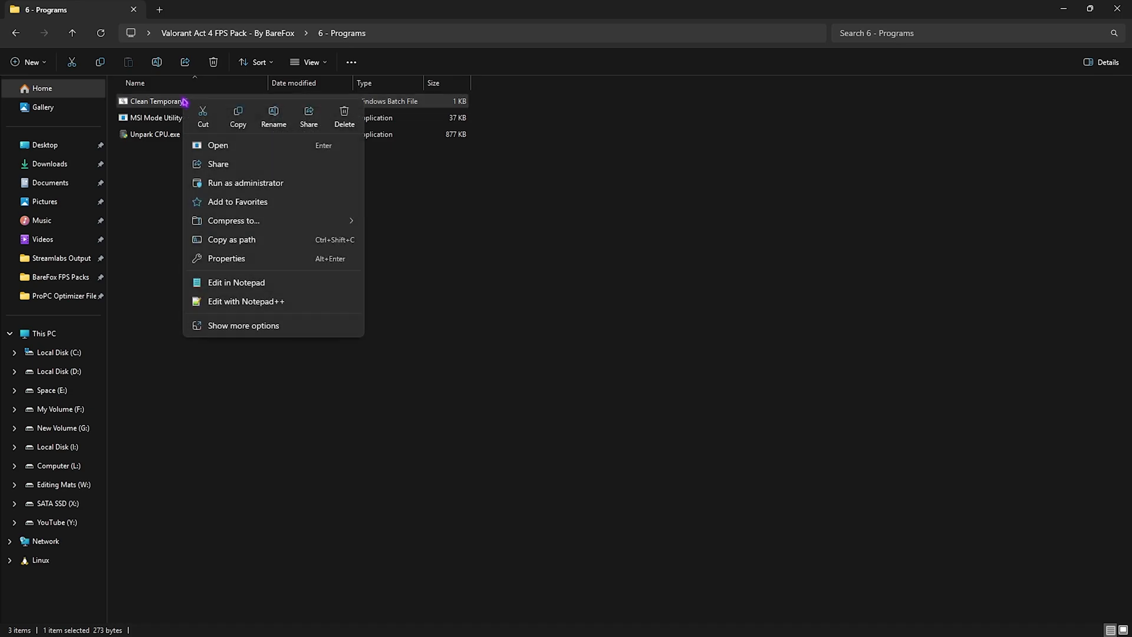
click(247, 184)
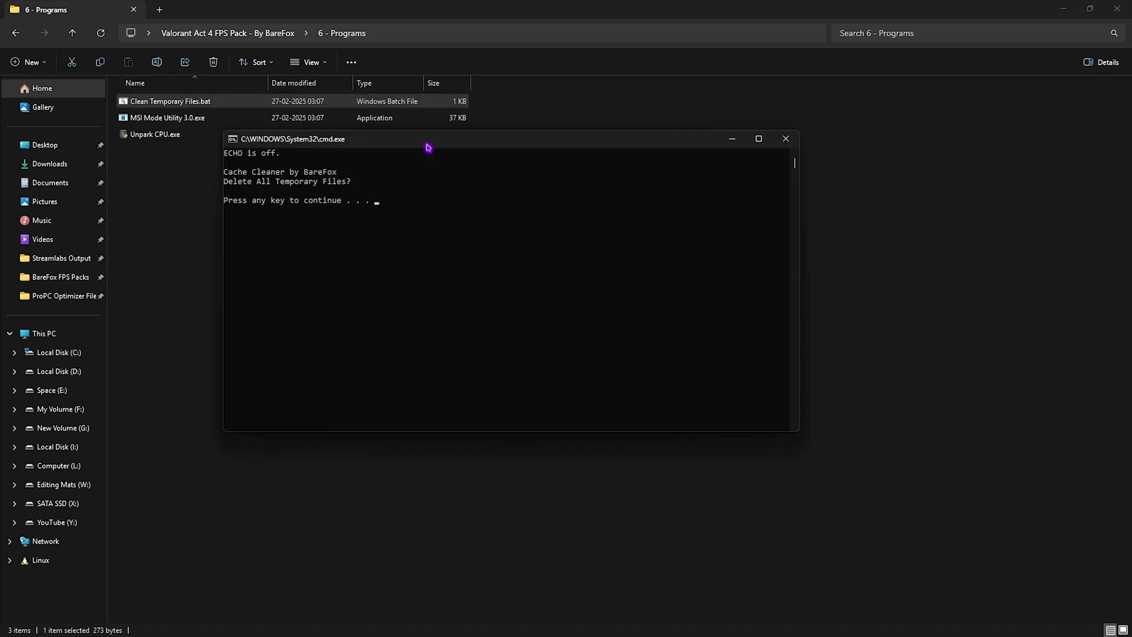
key(Return)
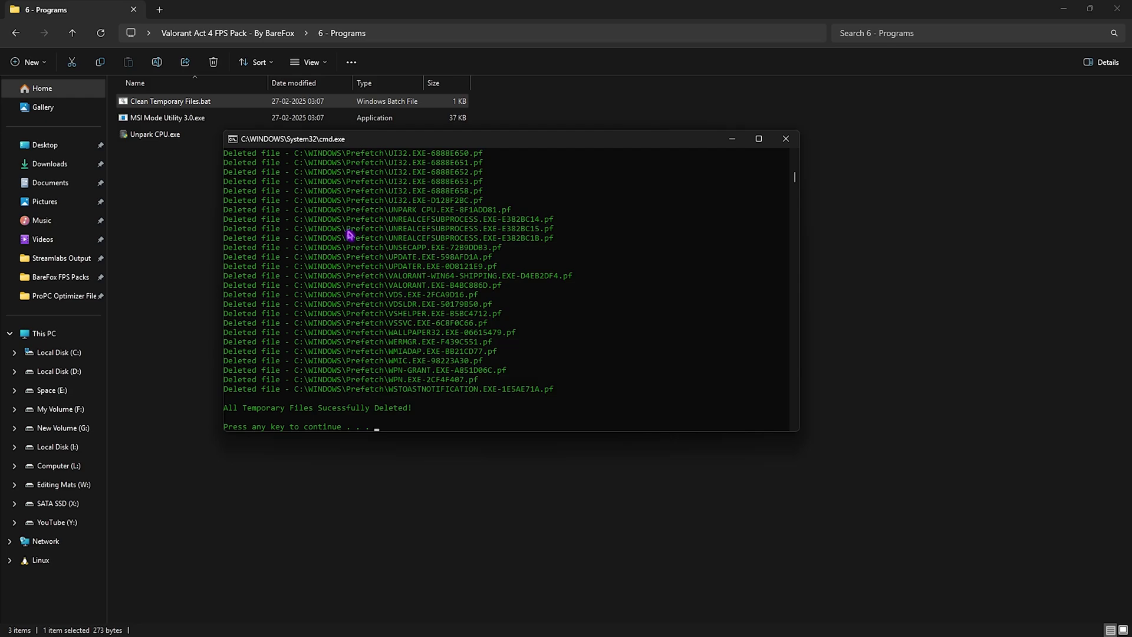
click(786, 139)
click(163, 124)
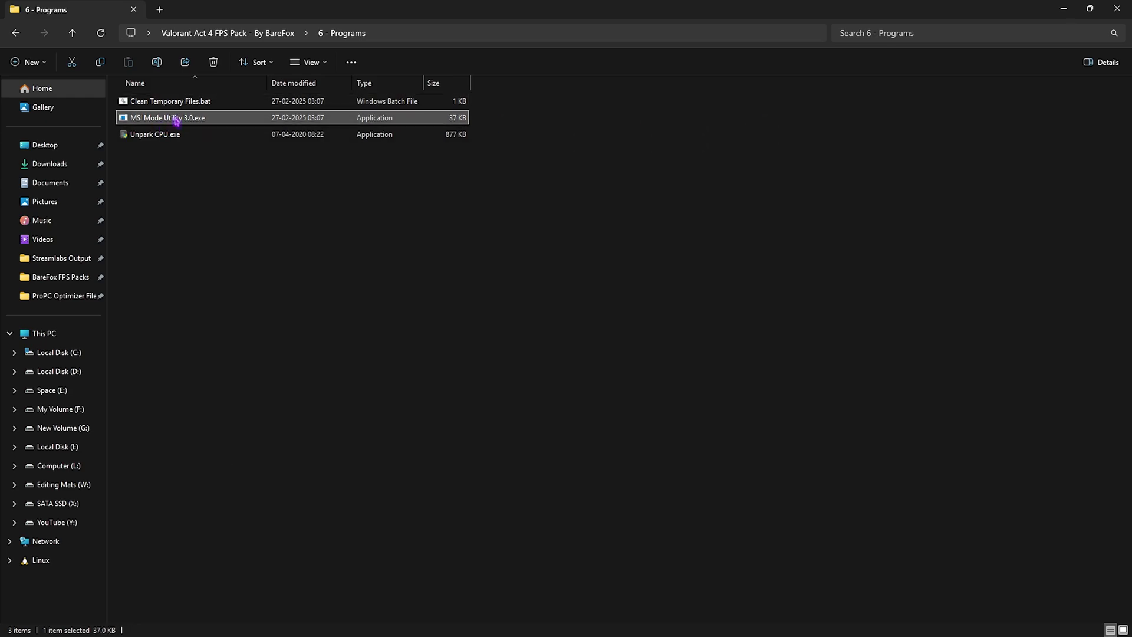
- Run MSI Mode Utility 3.0 as administrator and confirm the RTX 2070 SUPER has MSI on, High priority
right_click(176, 121)
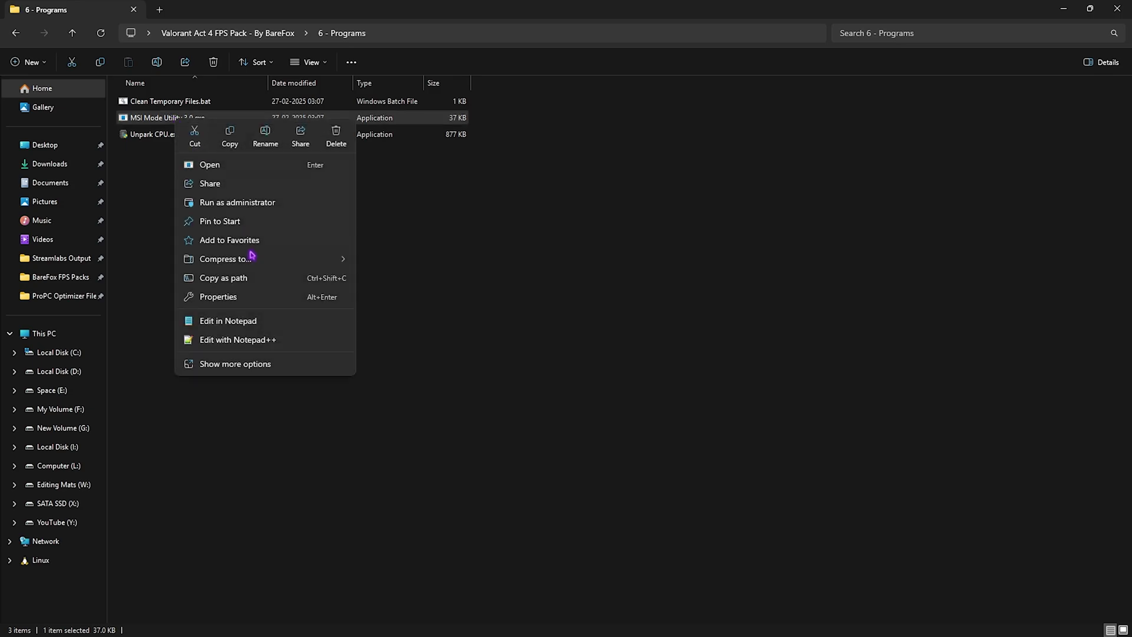
click(252, 206)
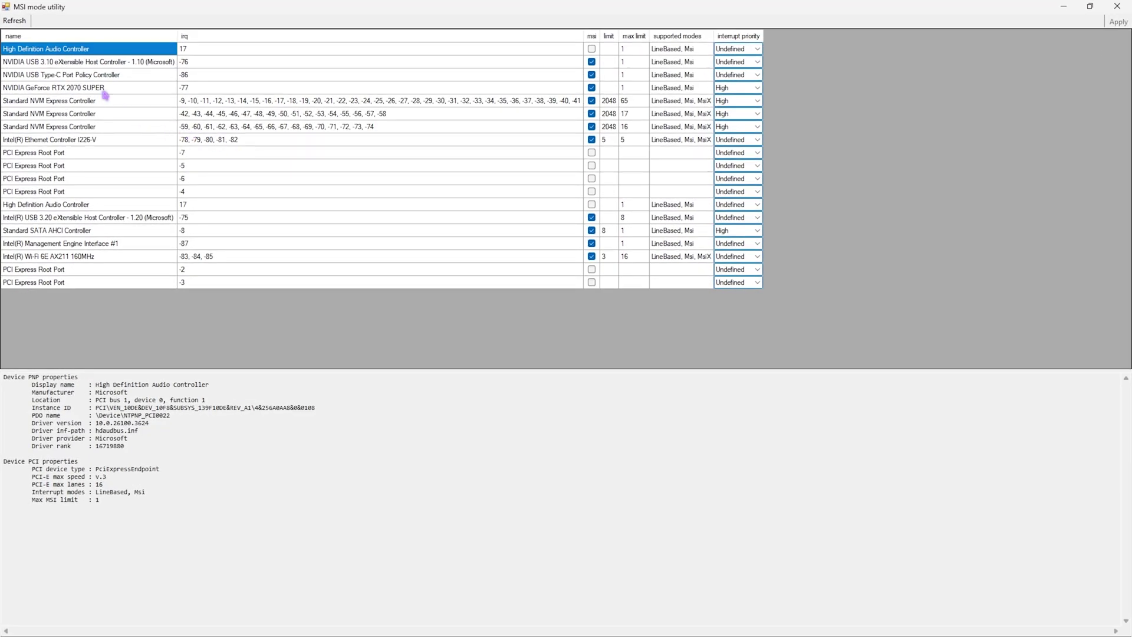
click(105, 91)
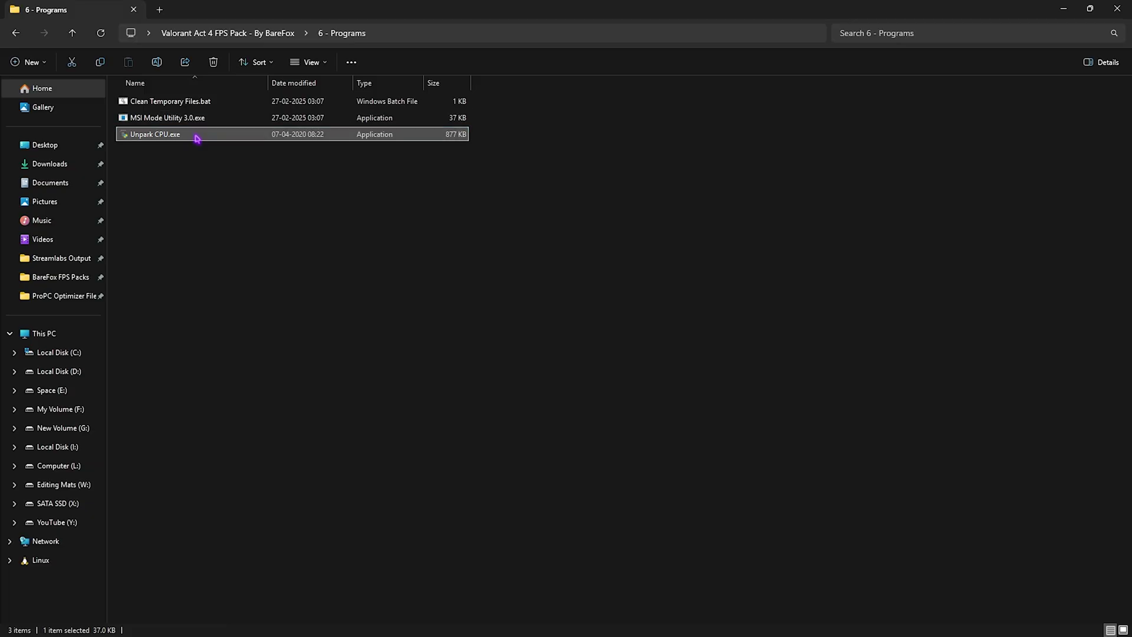
right_click(196, 135)
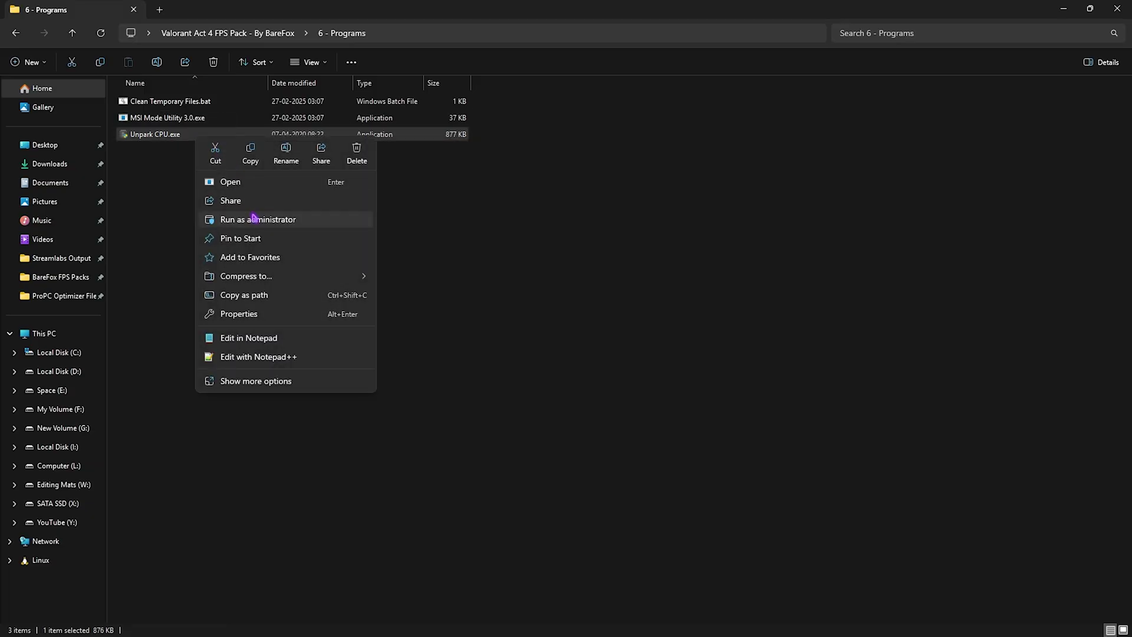
- Run CPU Unpark as administrator and make High performance the active power plan
click(254, 219)
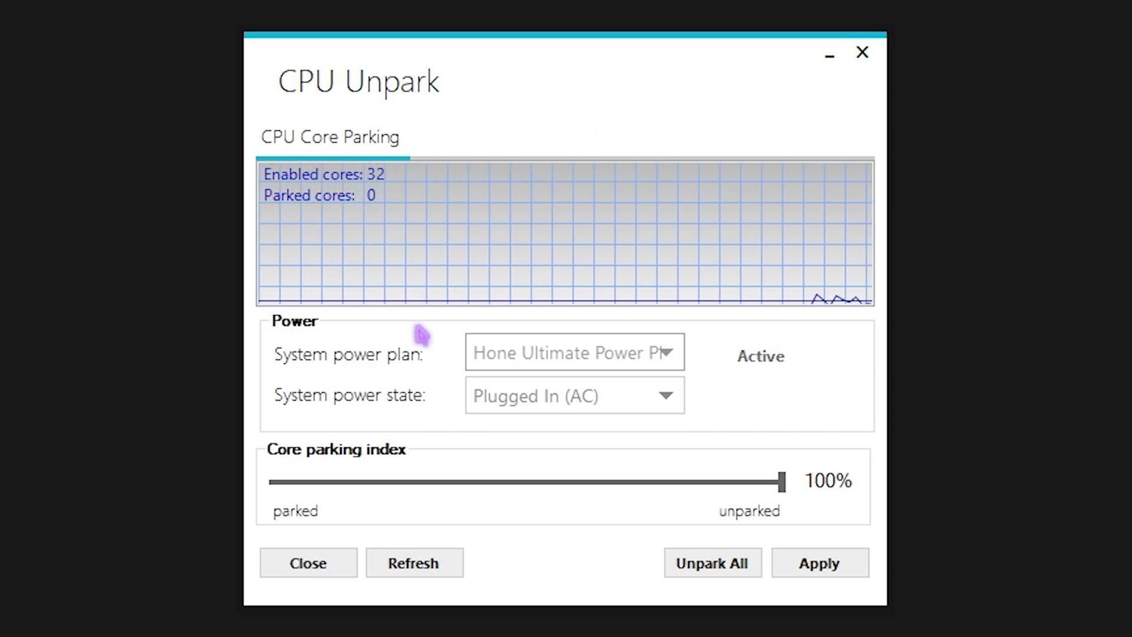
click(660, 352)
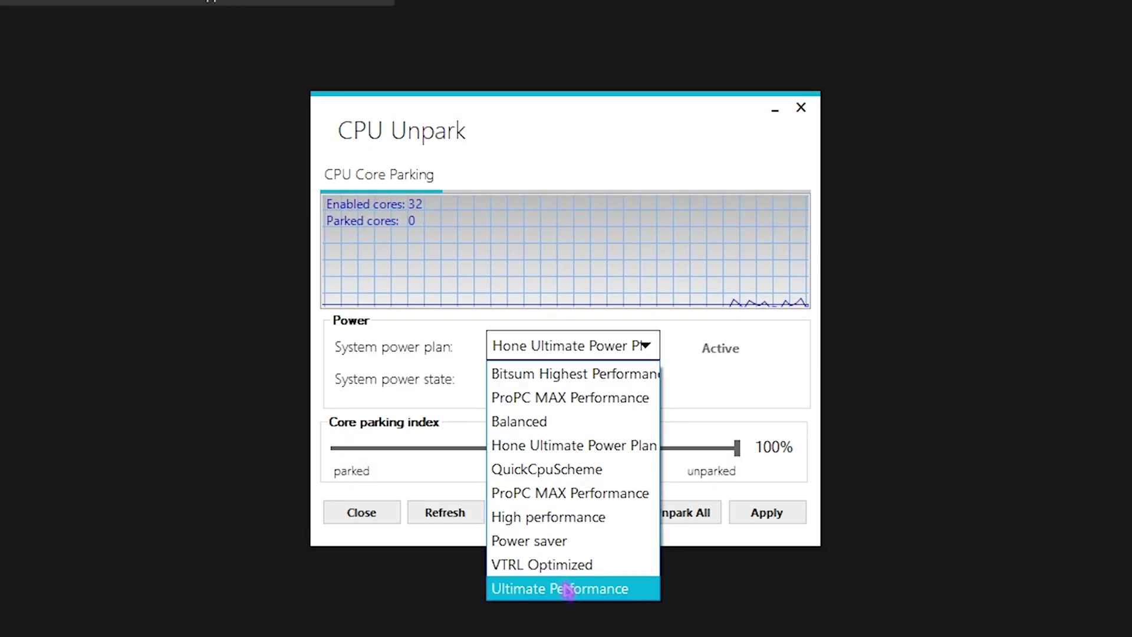
click(571, 587)
click(572, 352)
click(569, 516)
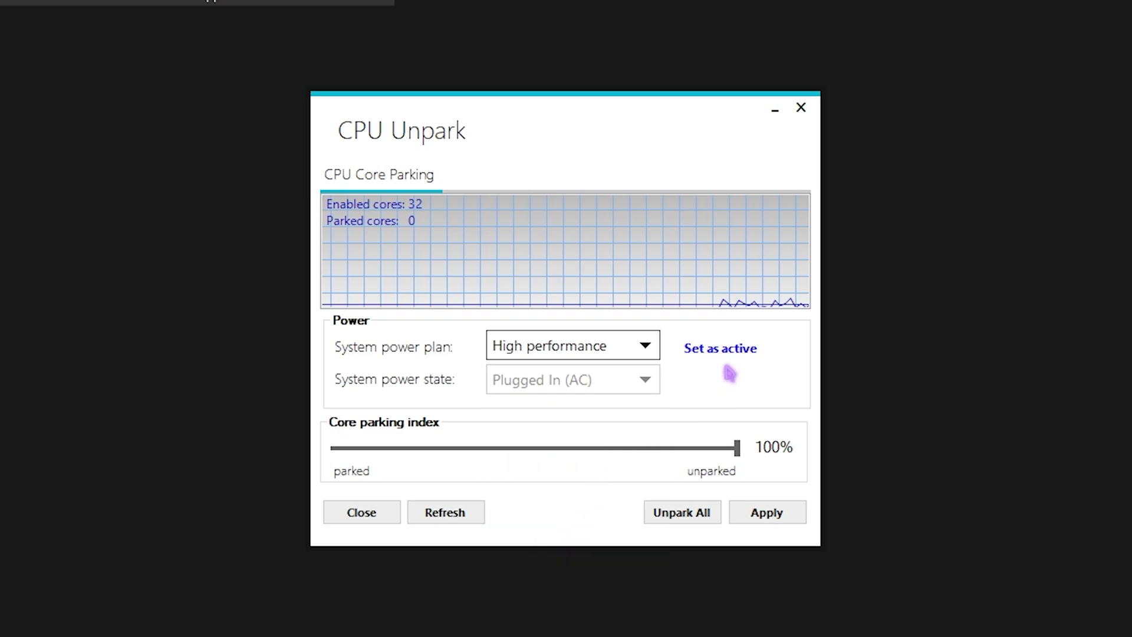
click(767, 365)
- Set the core parking index to 100% unparked and apply it
drag(495, 480, 869, 480)
click(802, 569)
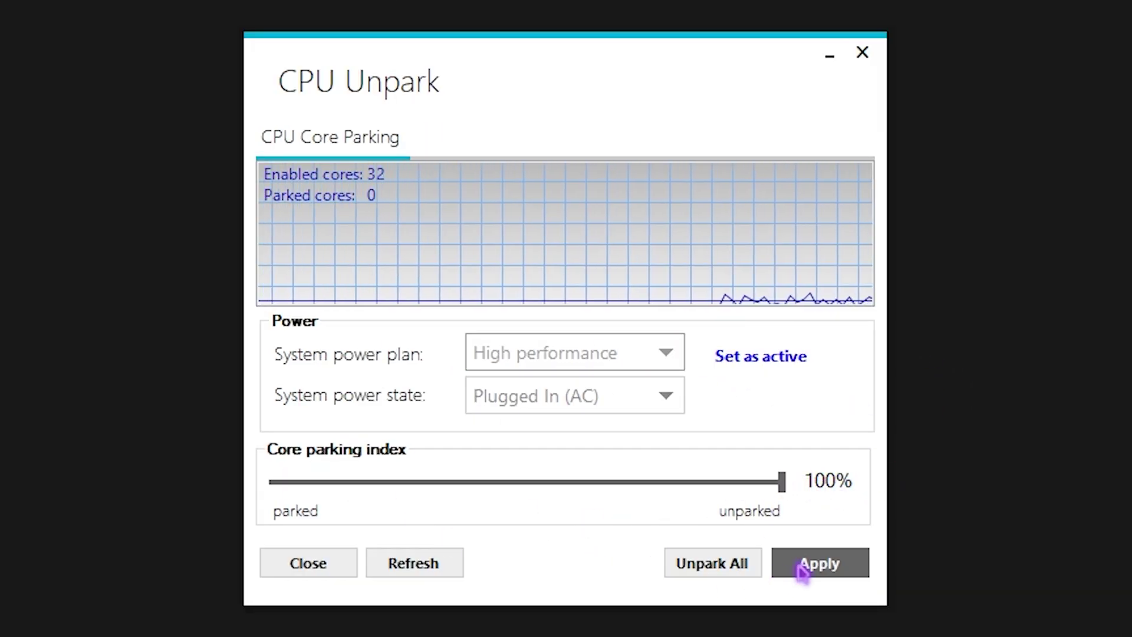
click(741, 399)
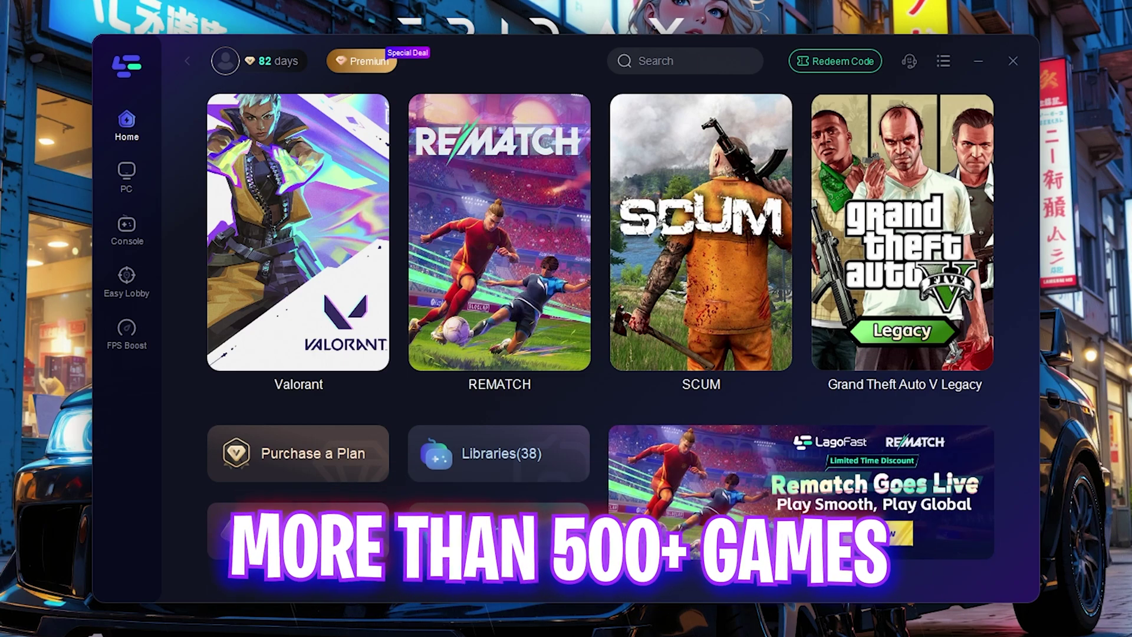
- Search LagoFast for 'Valor' and open the Valorant game page
click(648, 59)
text(Valor)
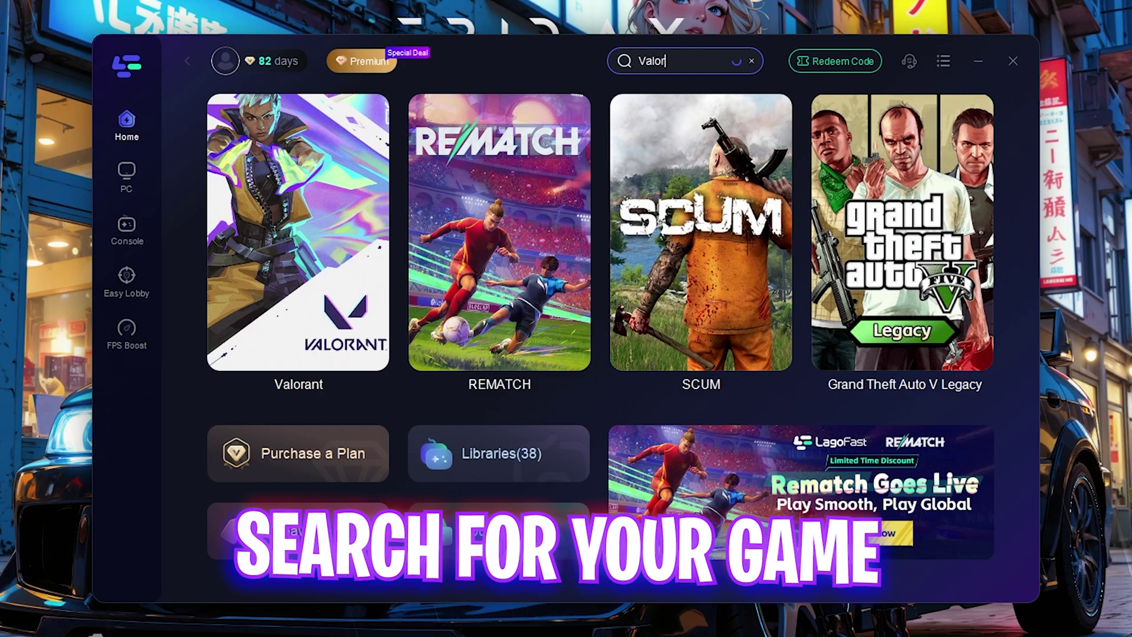
key(Return)
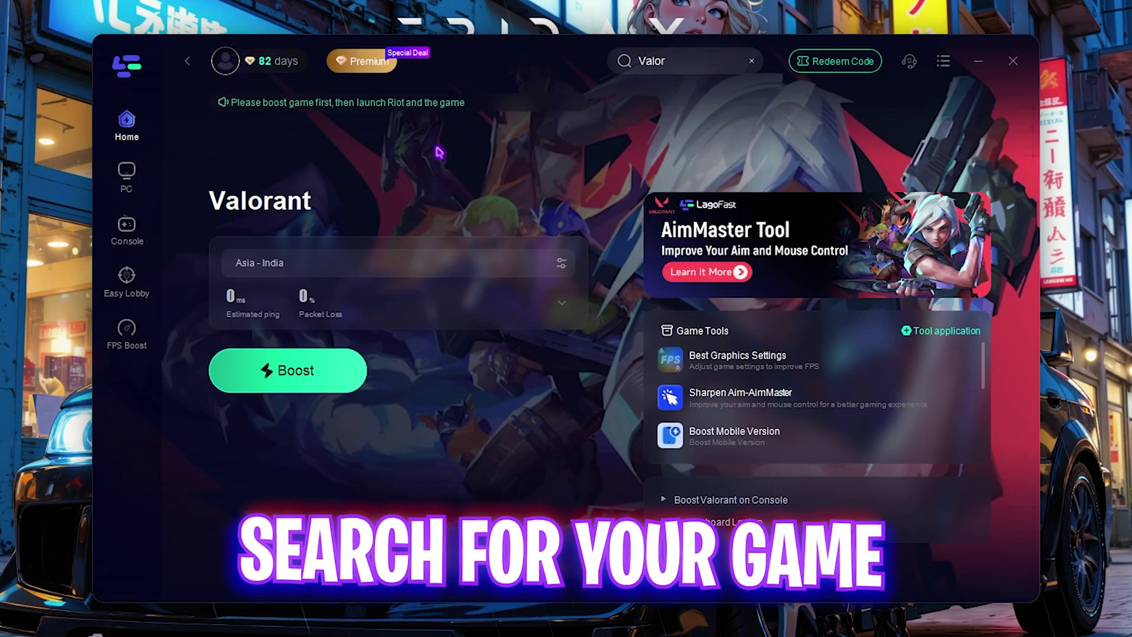
- Boost Valorant on the Asia – India server using the Mumbai-P2749 node
click(316, 263)
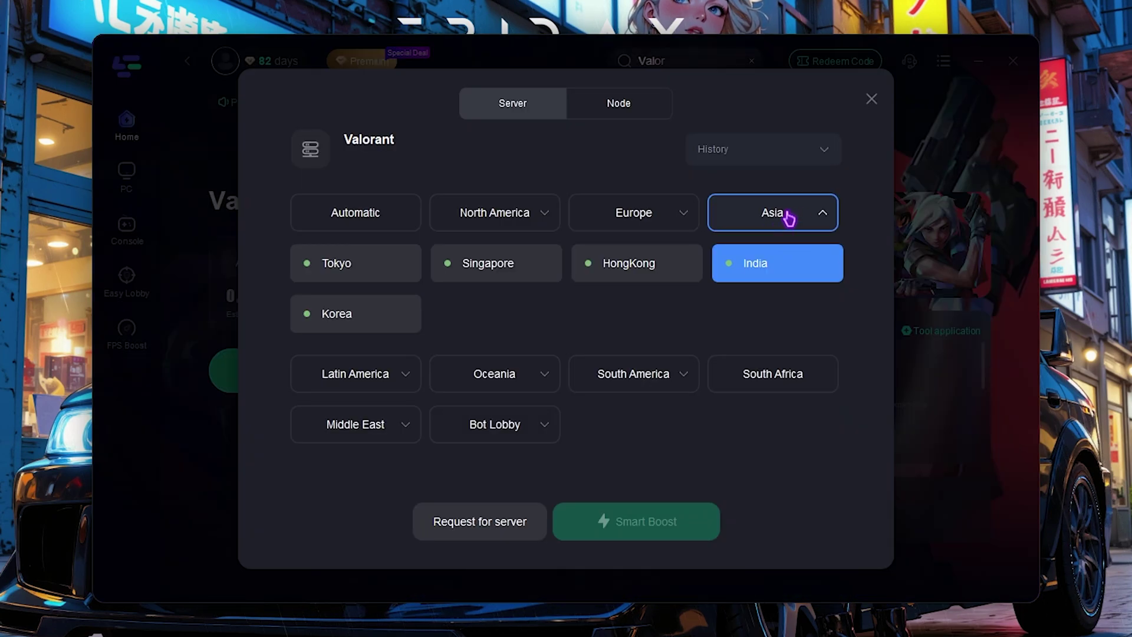
click(773, 261)
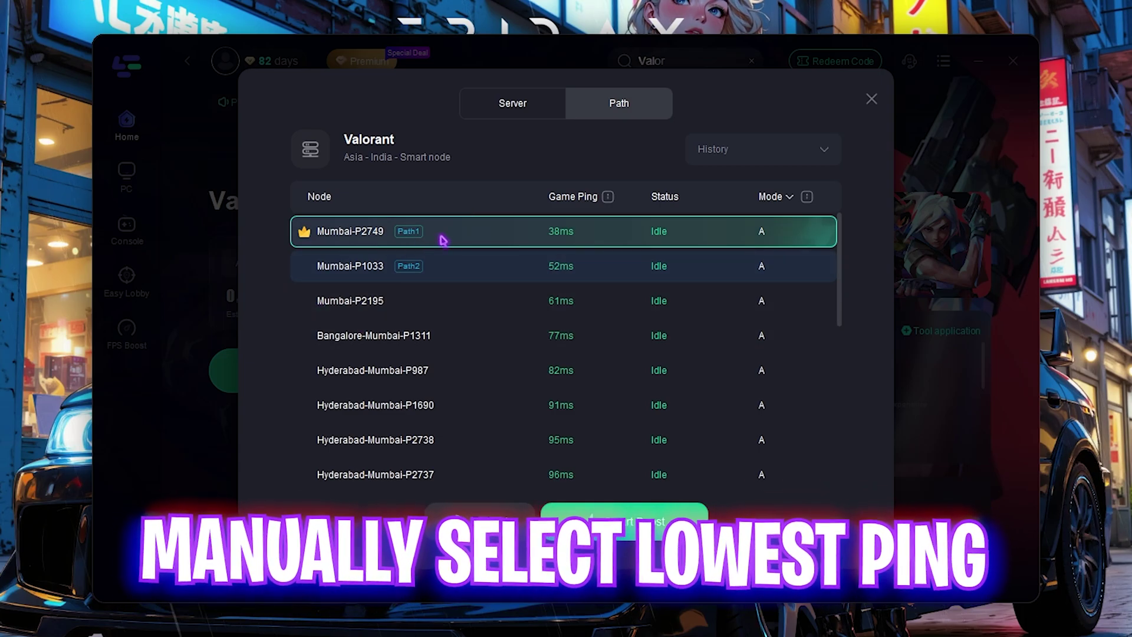
click(480, 239)
click(607, 523)
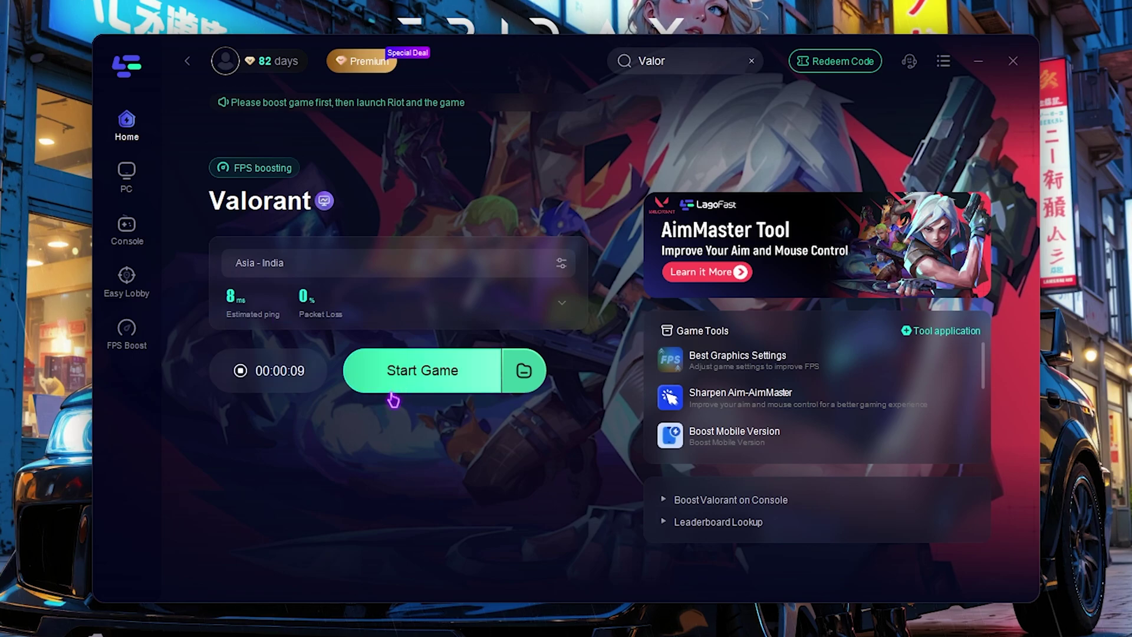
- Open LagoFast's FPS Boost overview and review the CPU card's System Services tweaks
click(126, 328)
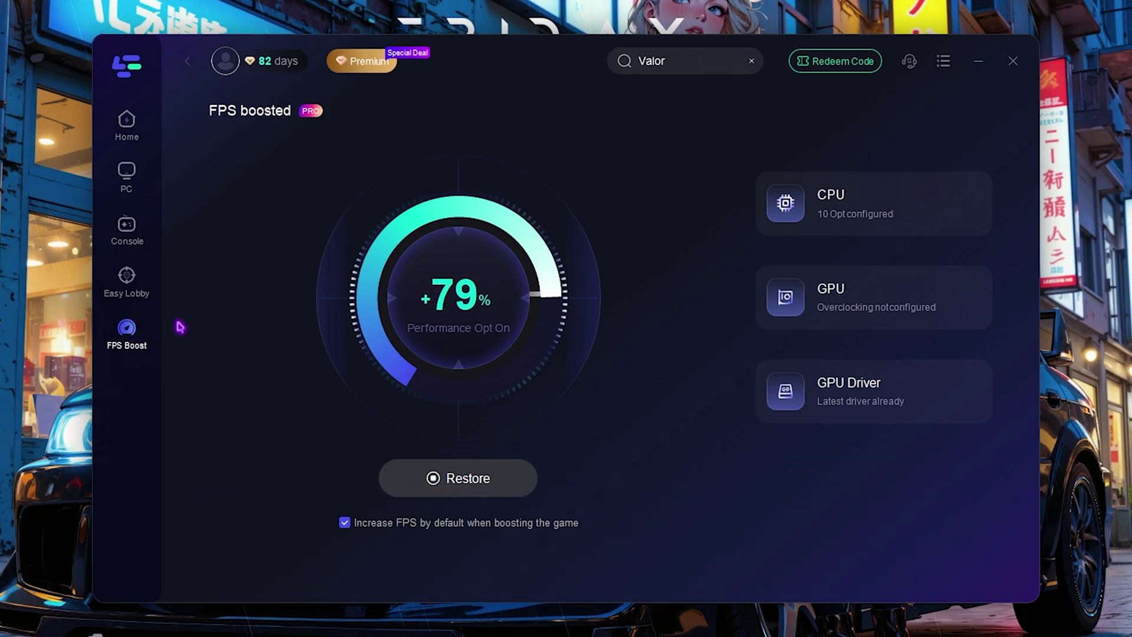
click(853, 221)
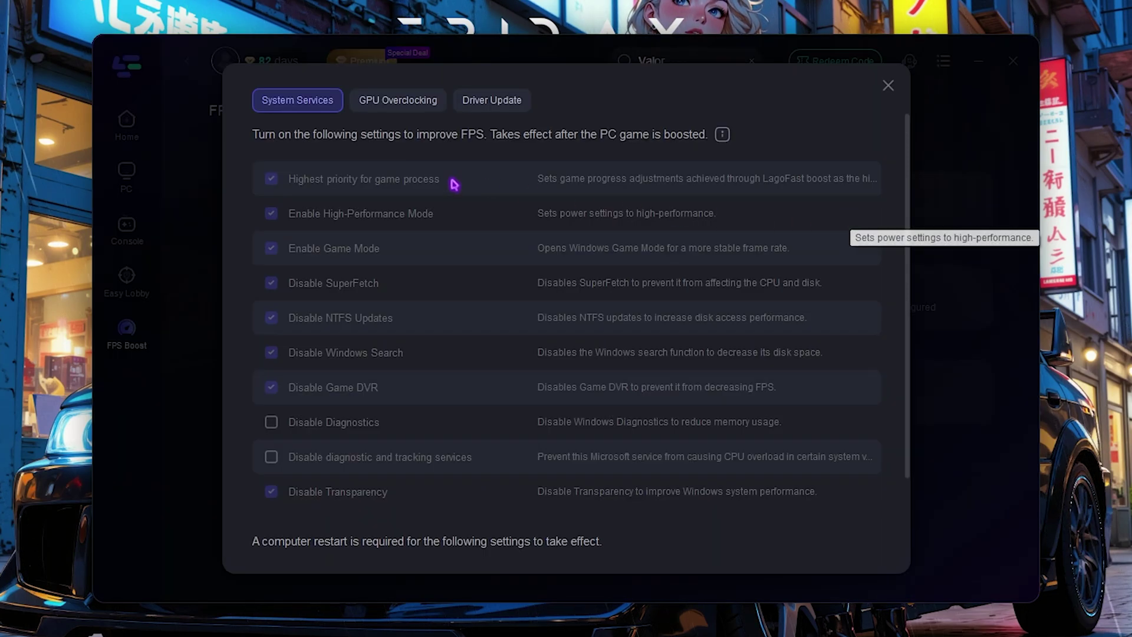
scroll(271, 351, down, 2)
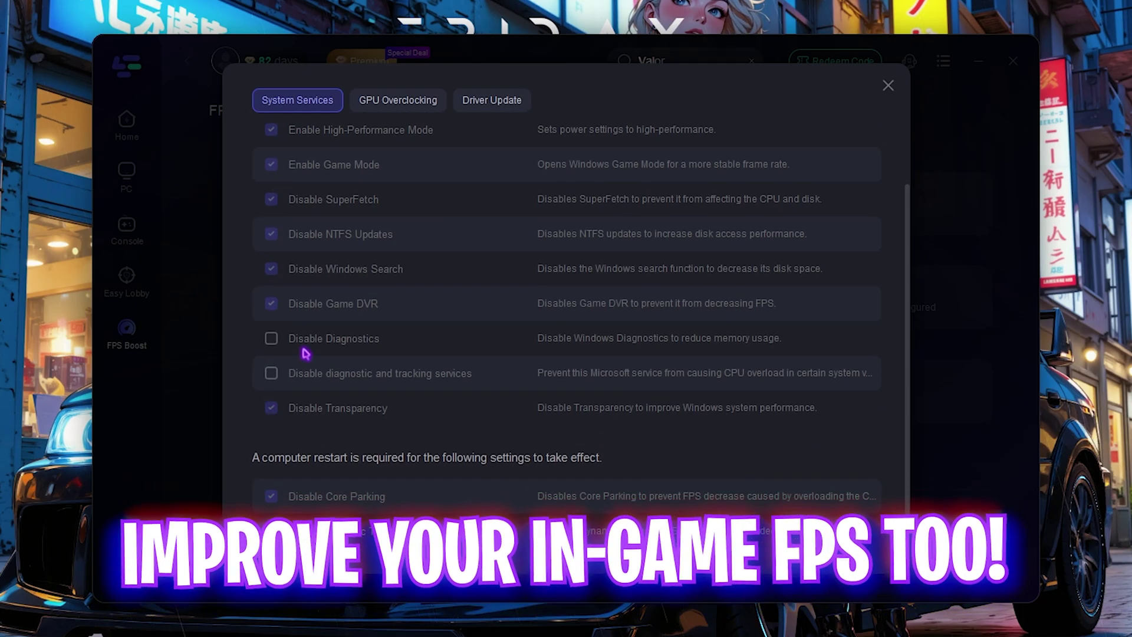
scroll(312, 164, up, 2)
scroll(290, 405, down, 2)
scroll(300, 413, up, 2)
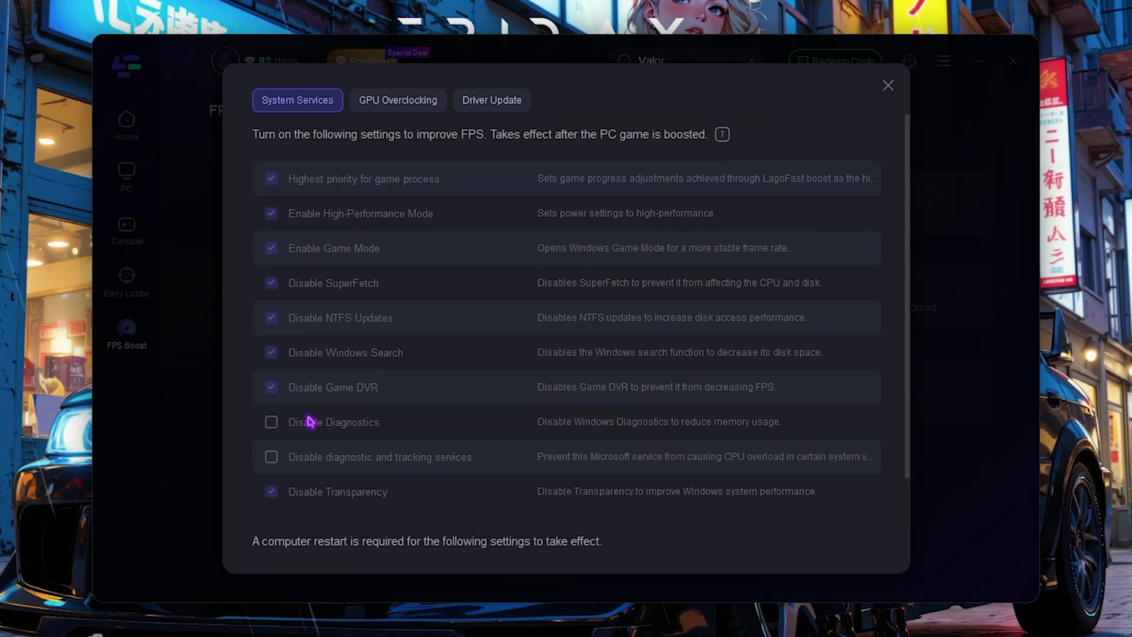
click(888, 87)
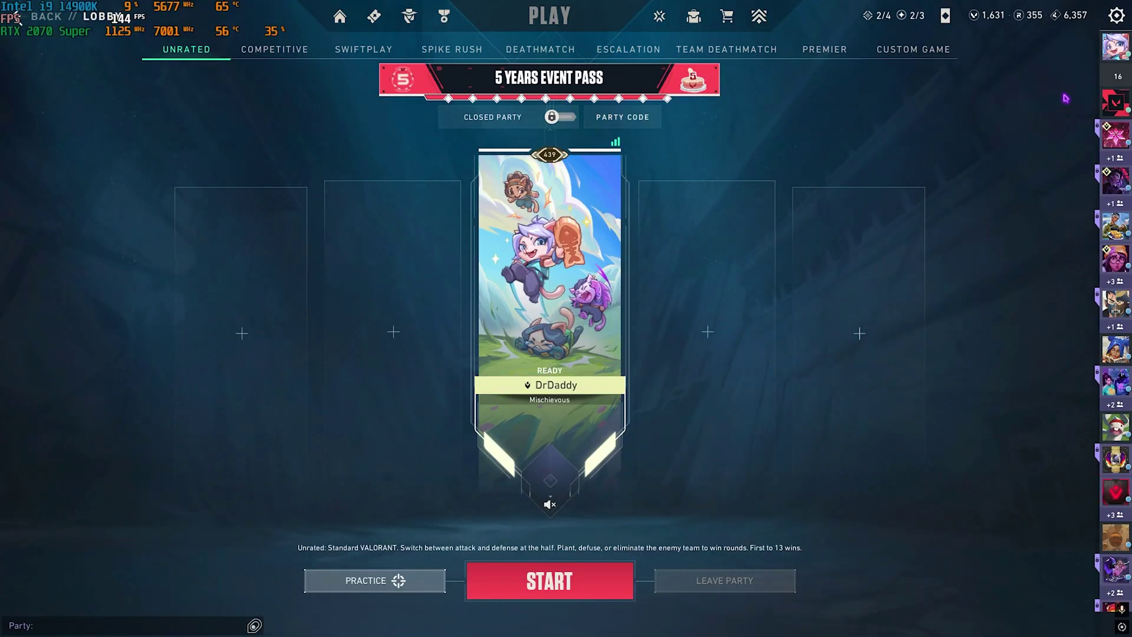
- In Valorant's video settings, keep Fullscreen mode and set NVIDIA Reflex Low Latency to On + Boost
click(1116, 16)
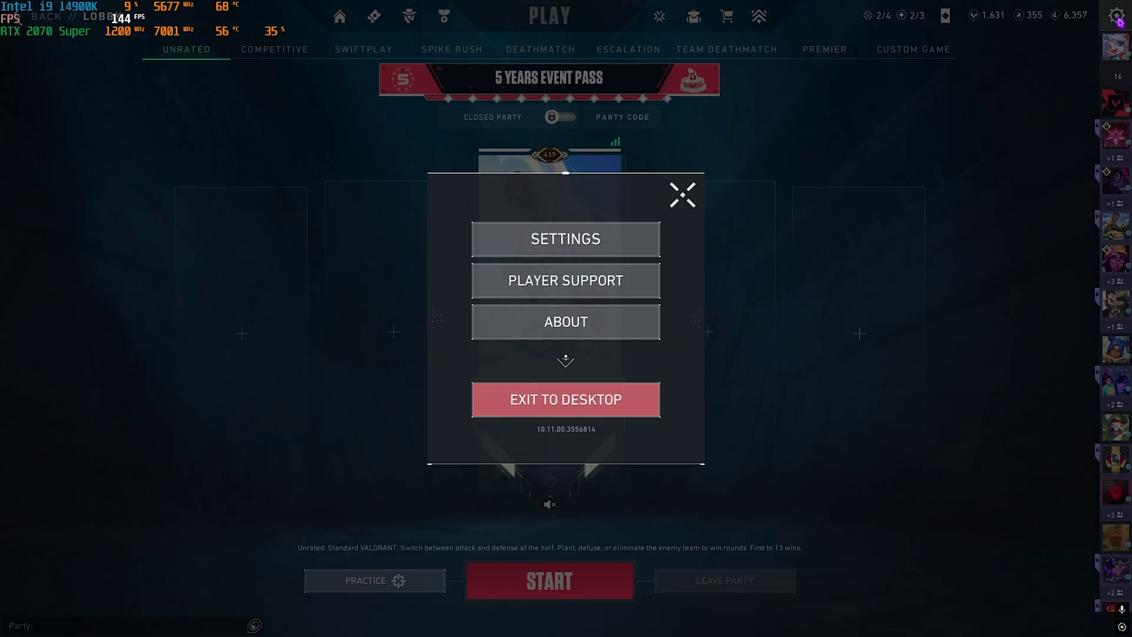
click(569, 245)
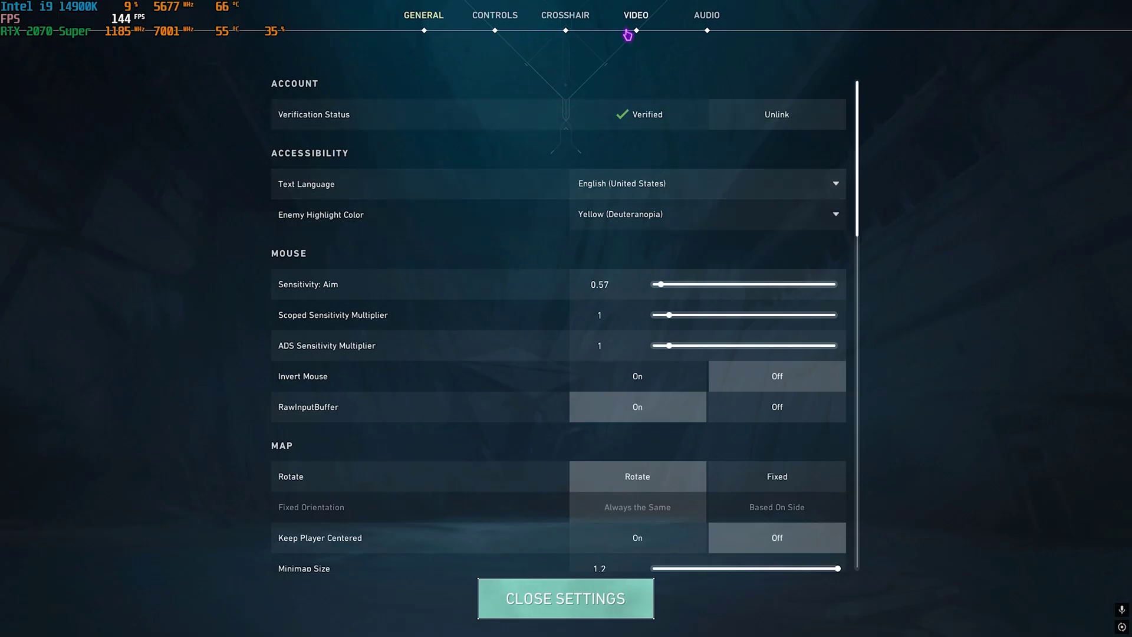
click(636, 23)
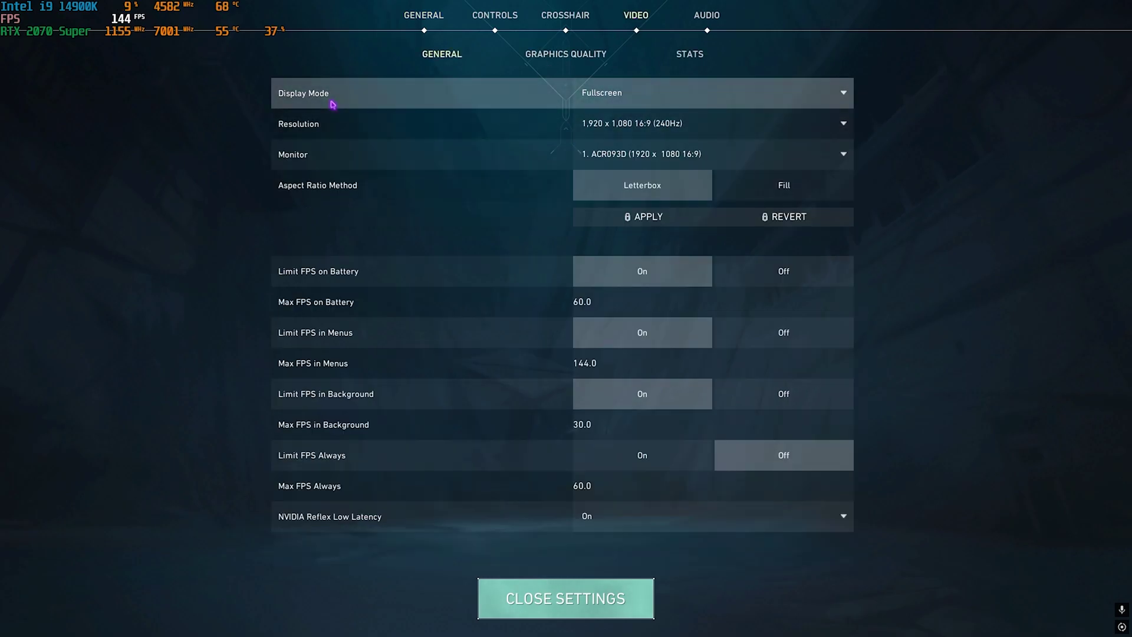
click(634, 102)
click(635, 101)
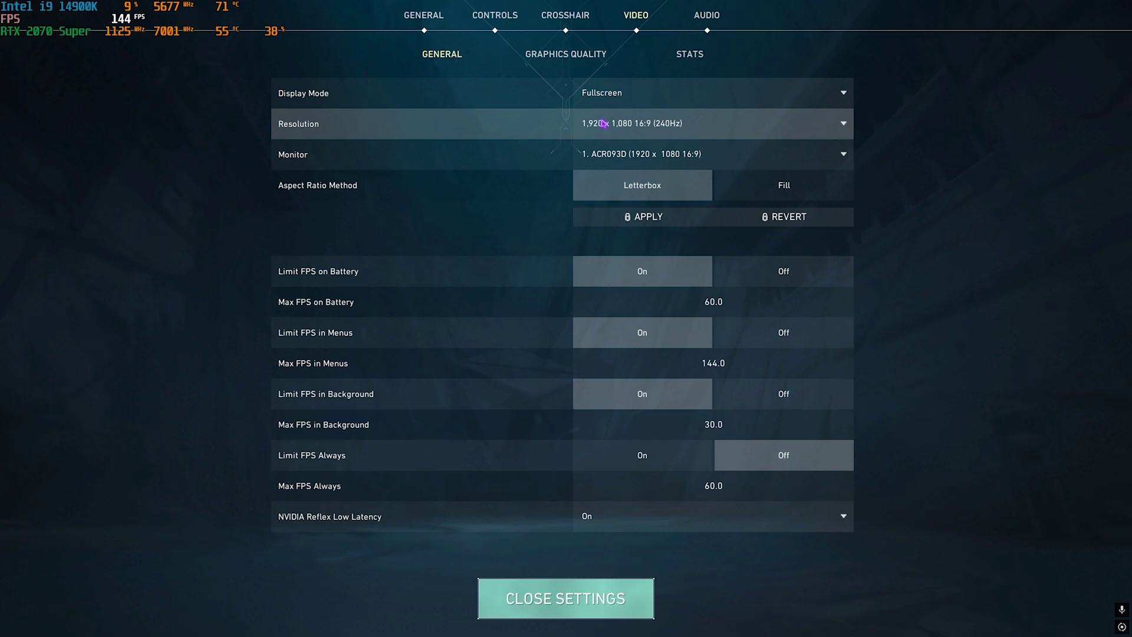
click(587, 516)
click(600, 575)
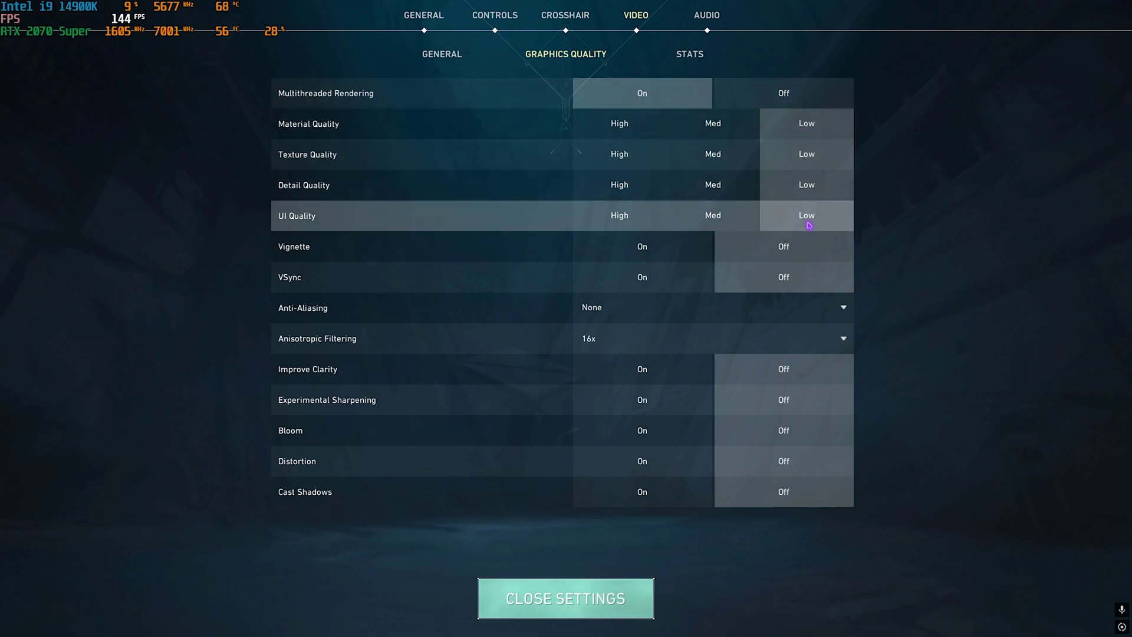
- Set Anti-Aliasing to MSAA 2x, keep Anisotropic Filtering at 16x, and close settings
click(639, 311)
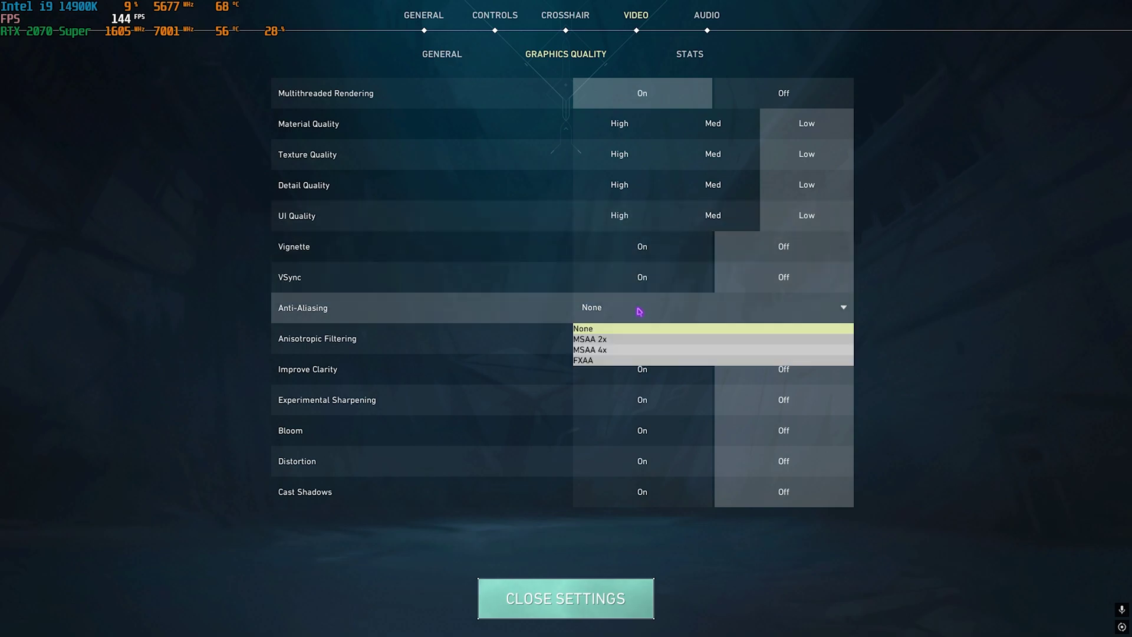
click(606, 340)
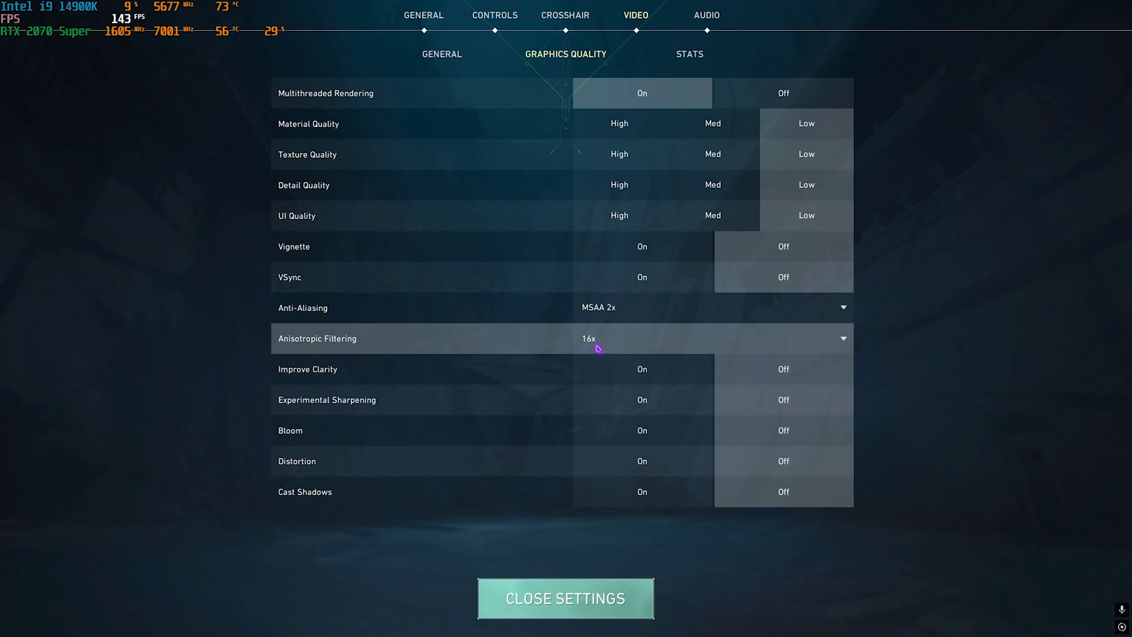
click(598, 347)
click(599, 403)
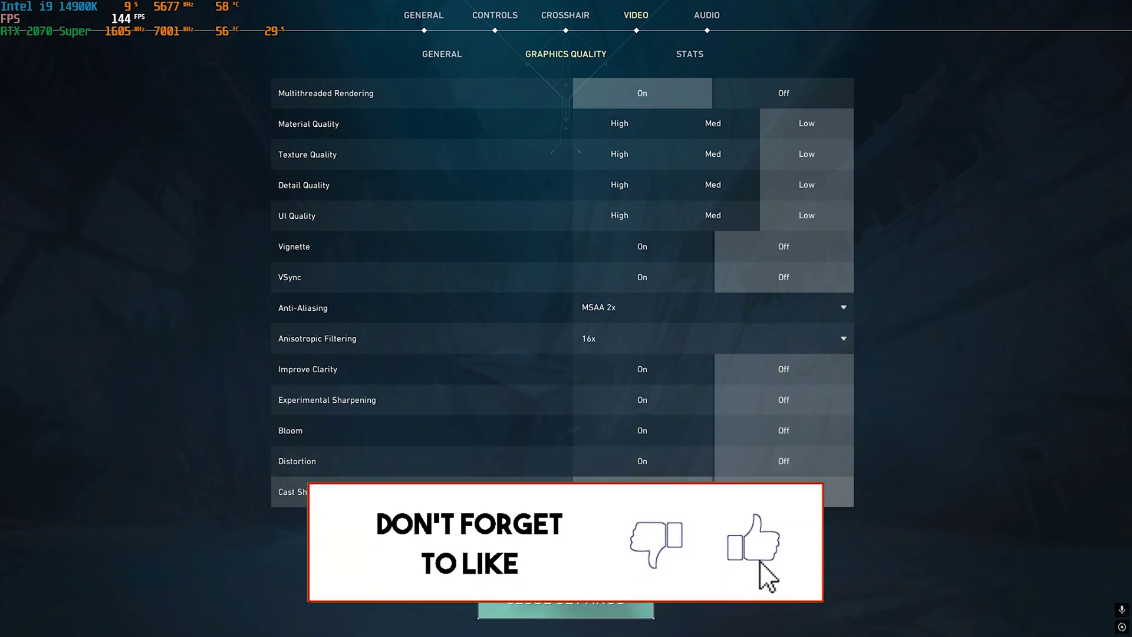
key(Escape)
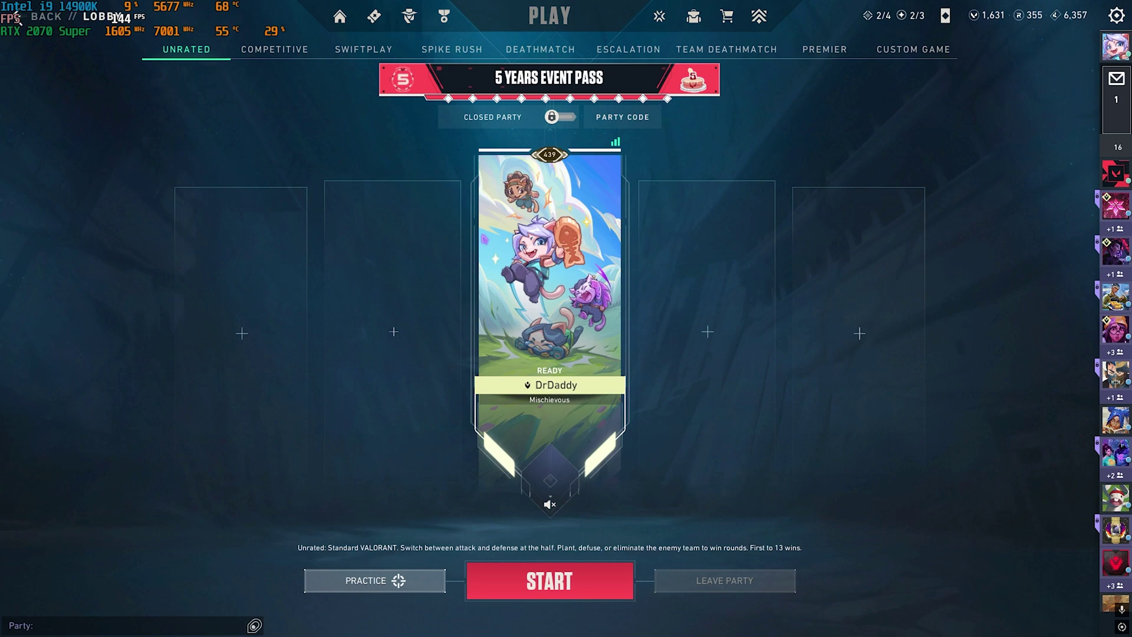
- Queue into Competitive mode and open the round with Omen's ability and a Ghost reload
click(273, 53)
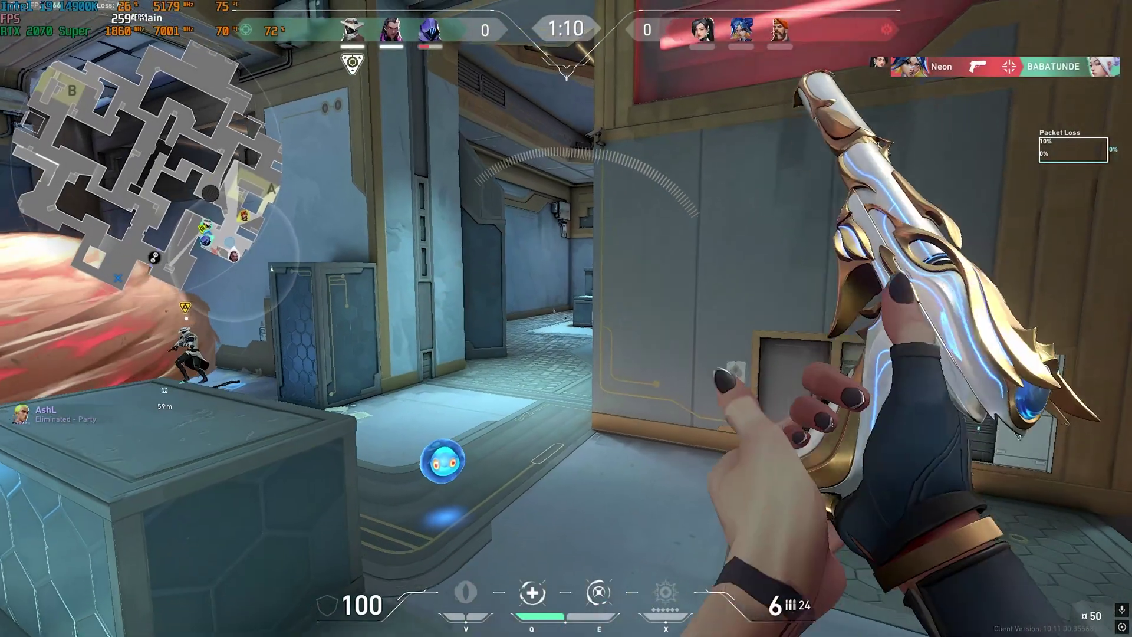
key(v)
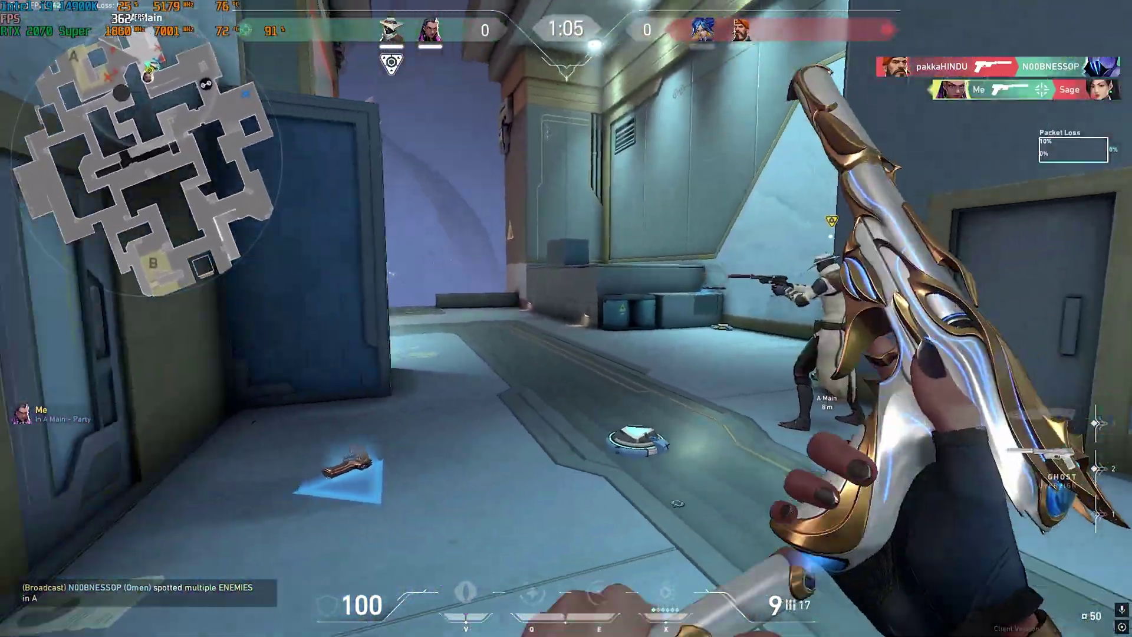
key(r)
- Shoot down the enemy Neon with the Ghost pistol to win the round
click(566, 319)
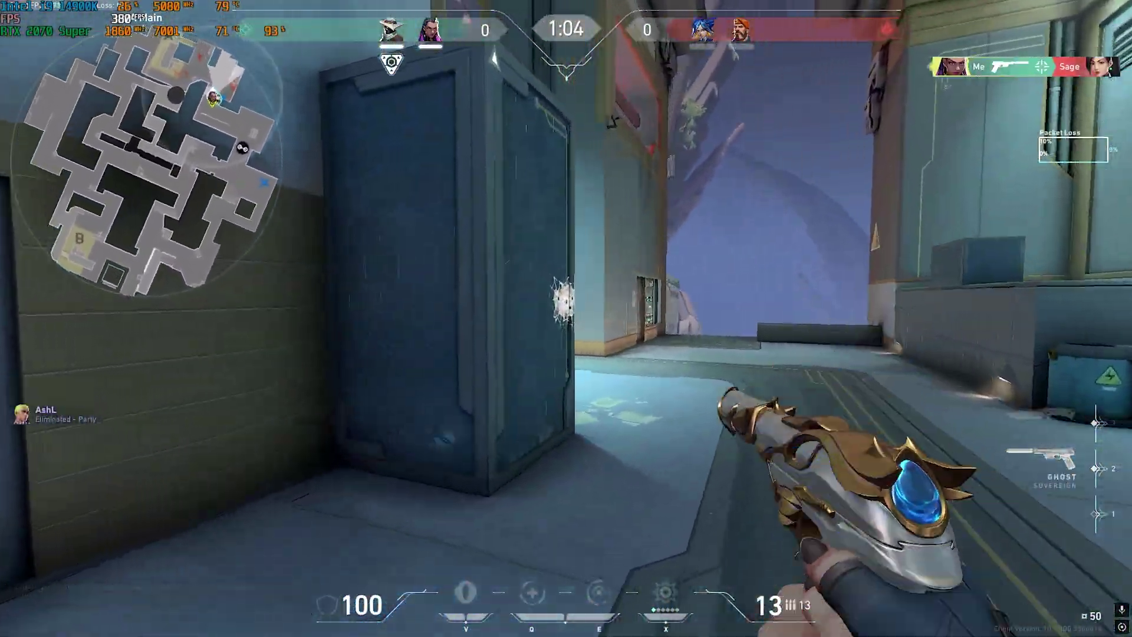
click(566, 319)
click(566, 318)
click(566, 318)
click(565, 318)
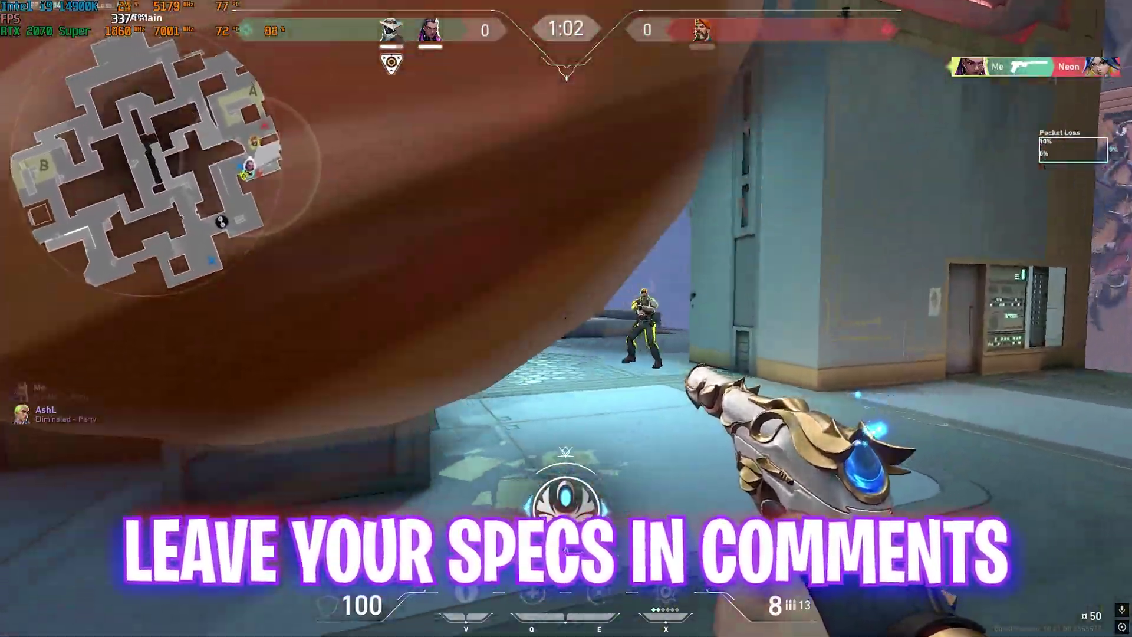
click(566, 319)
click(566, 318)
click(566, 318)
click(566, 318)
click(566, 319)
- Reload, switch to the knife, and check the scoreboard showing the 1–0 lead
key(r)
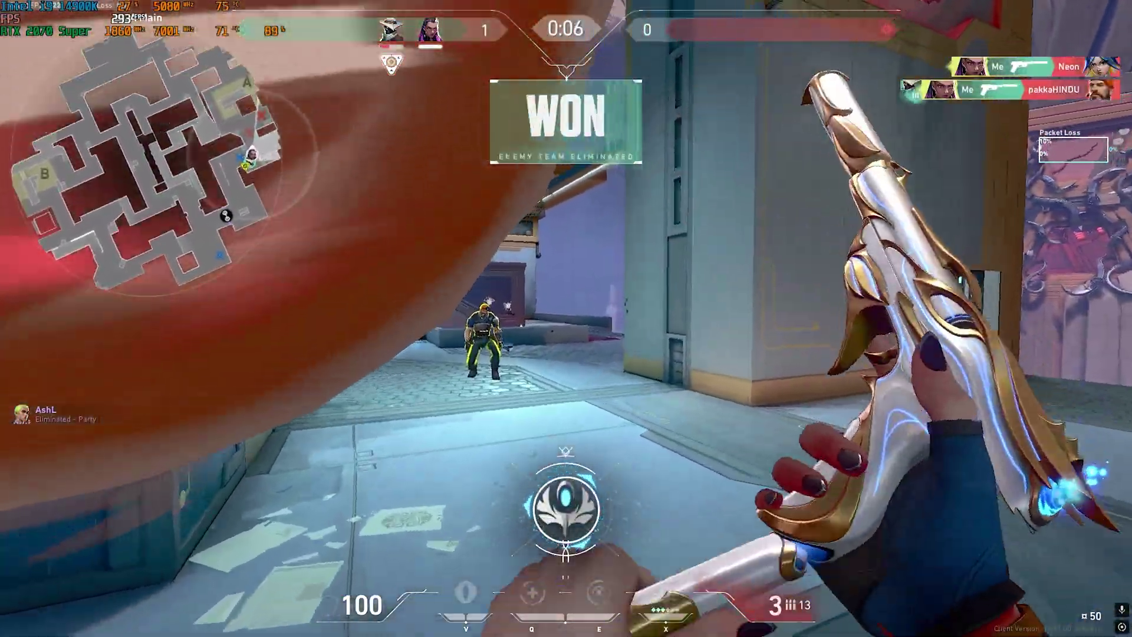
key(3)
key(Tab)
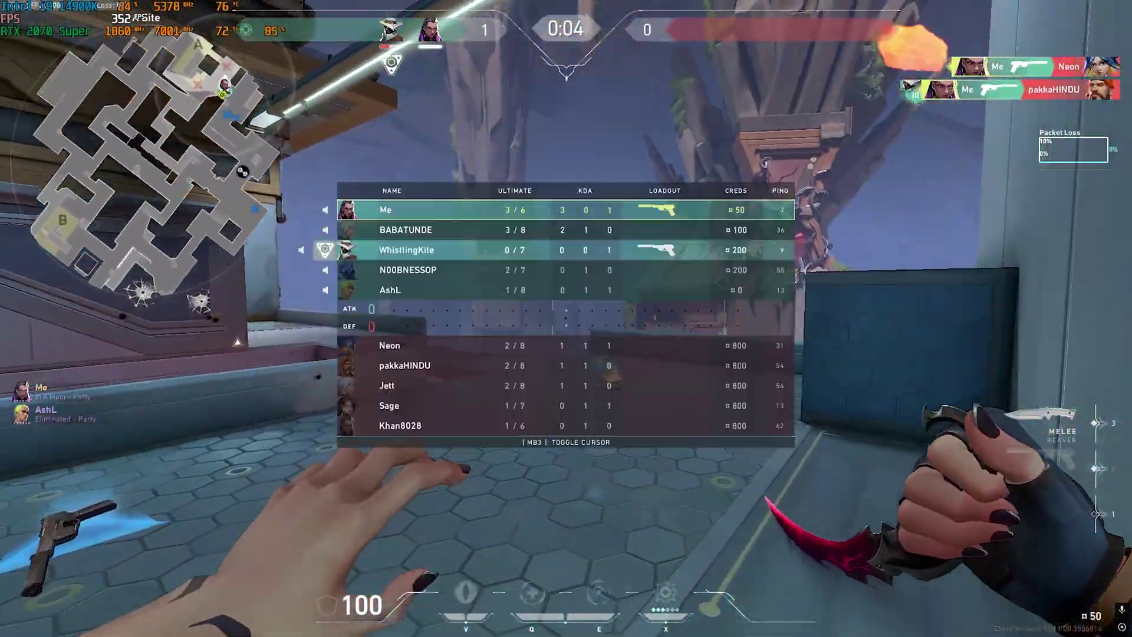